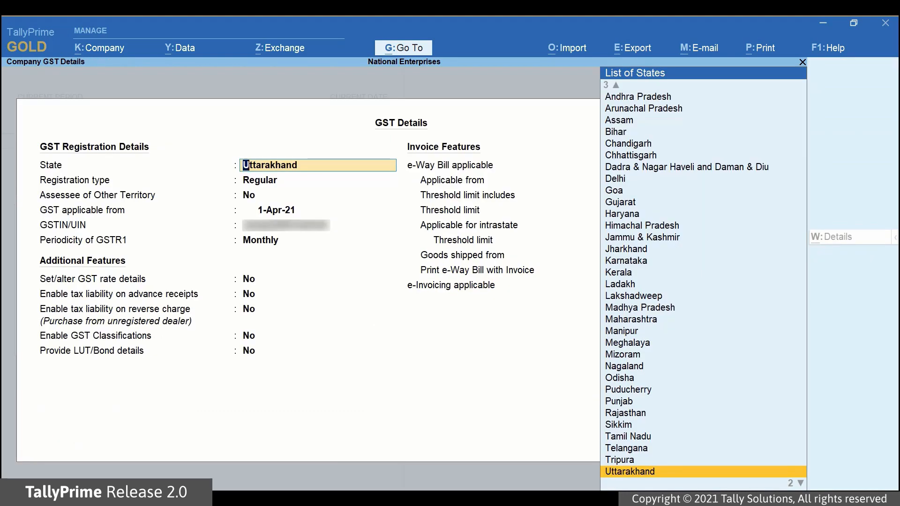
Keep e-Way Bill applicable as Yes in the company's GST details and choose Invoice value for what the threshold limit includes.
key("Return")
key("Return")
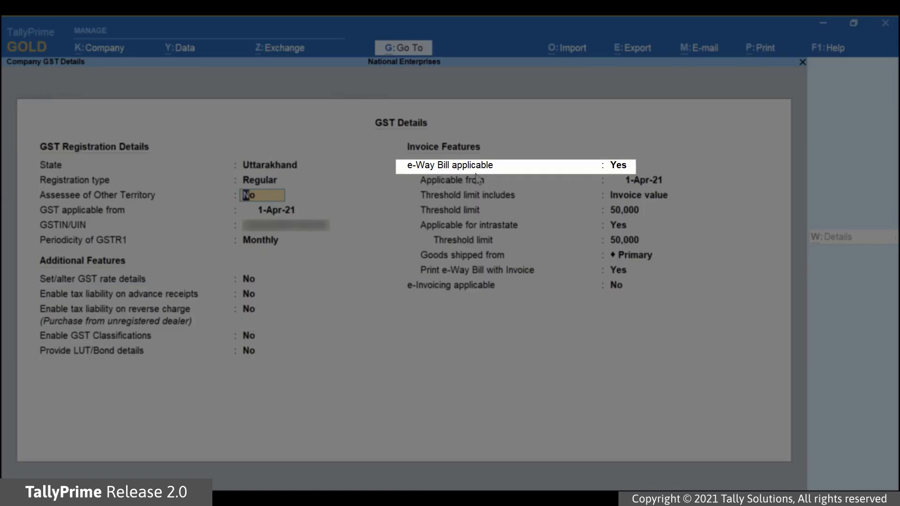
left_click(601, 174)
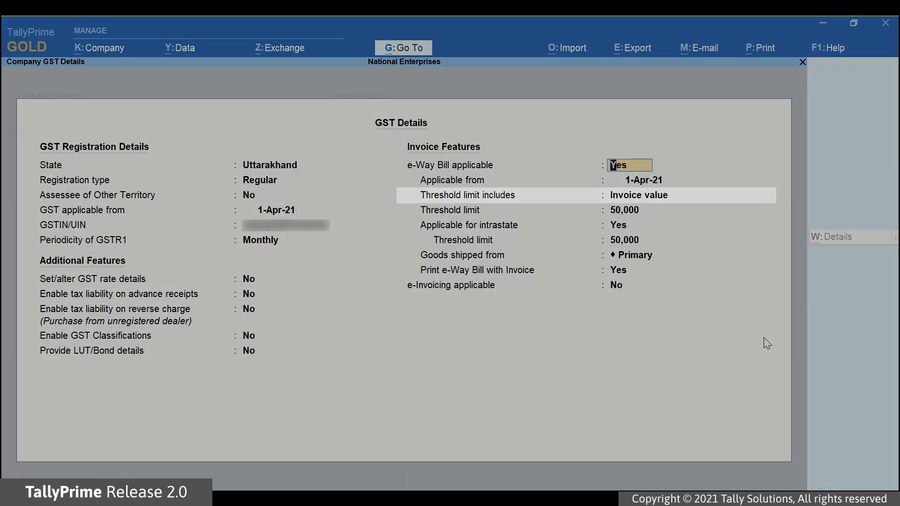
key("Return")
key("Return")
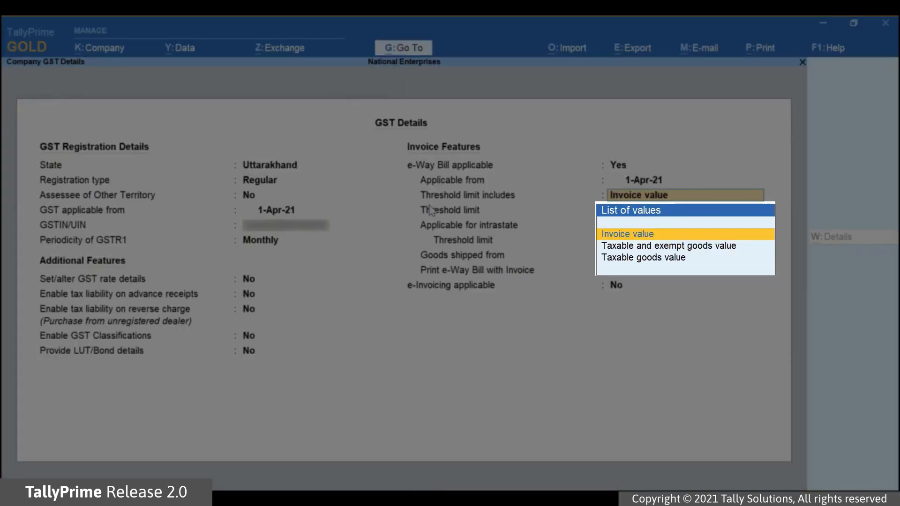
key("Down")
key("Down")
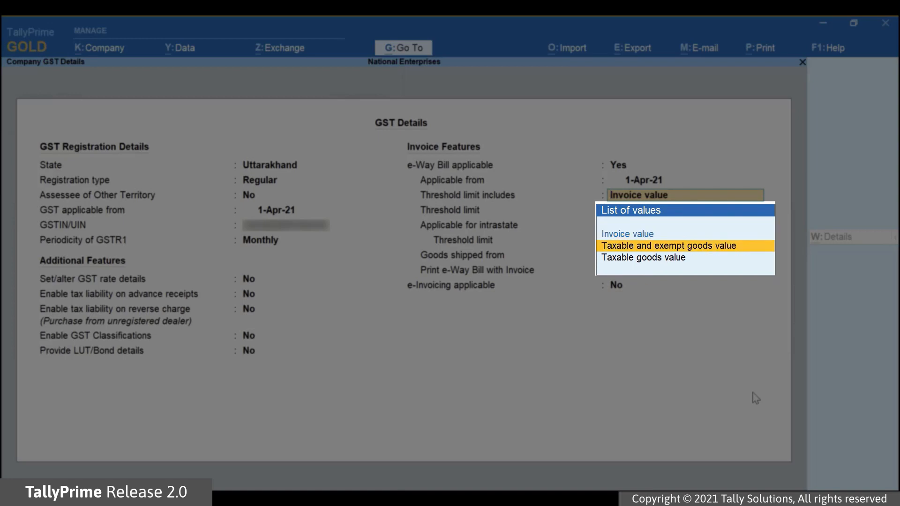
key("Up")
key("Up")
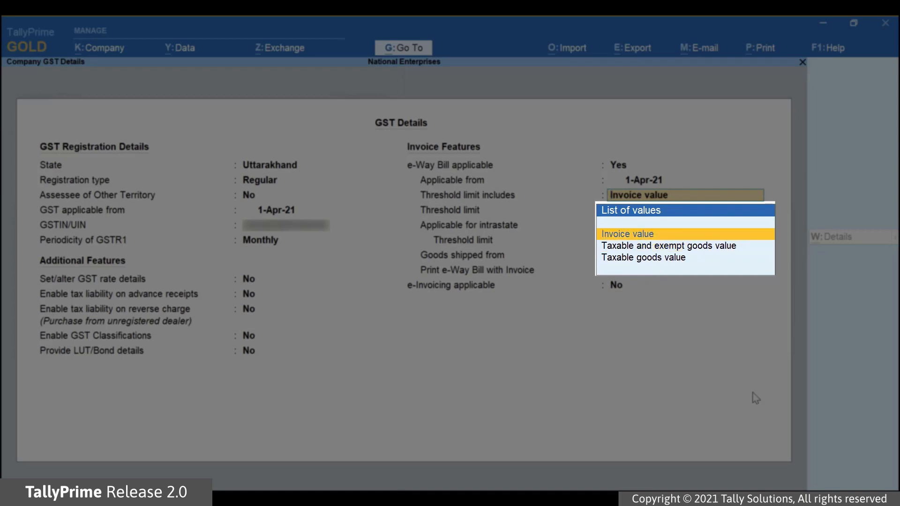
key("Return")
Accept the remaining e-Way Bill settings, with goods shipped from Primary and printing with invoice enabled, and save the company features.
key("Return")
key("Return")
key("Return")
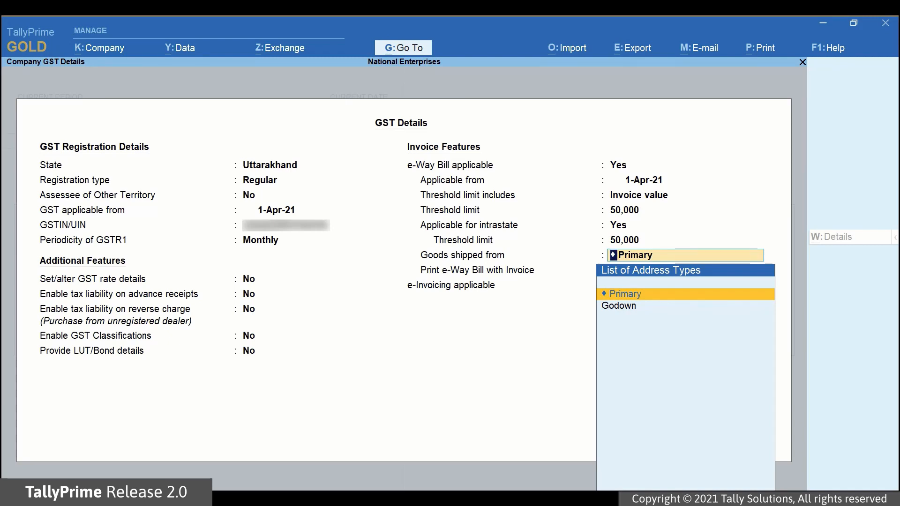
key("Return")
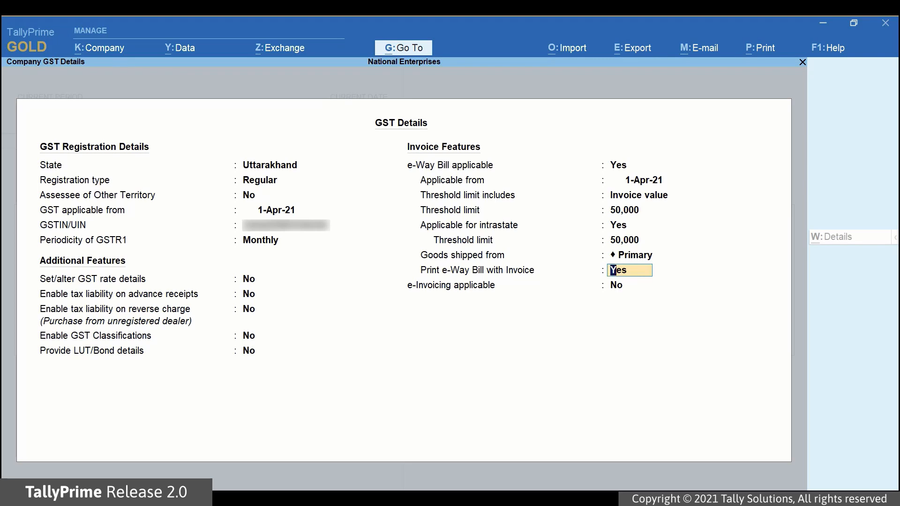
key("Return")
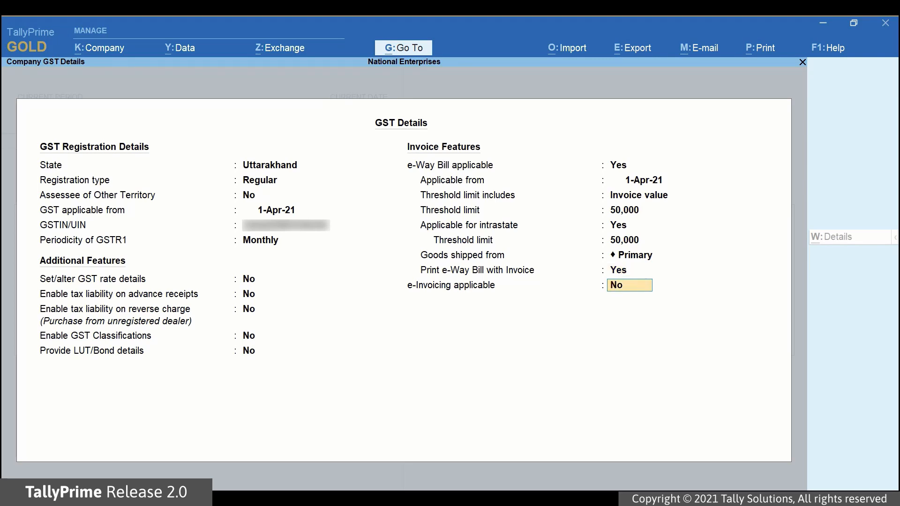
key("ctrl+a")
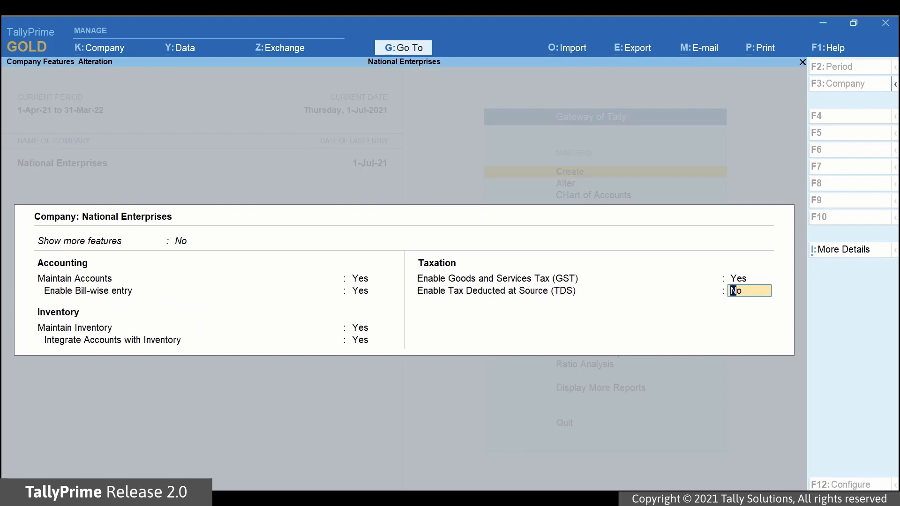
key("ctrl+a")
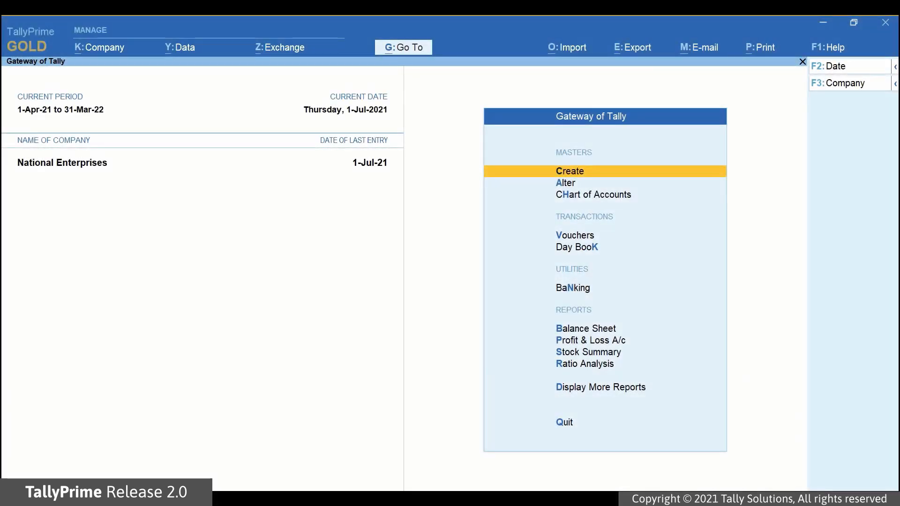
Open the Create Voucher screen for National Enterprises.
left_click(402, 48)
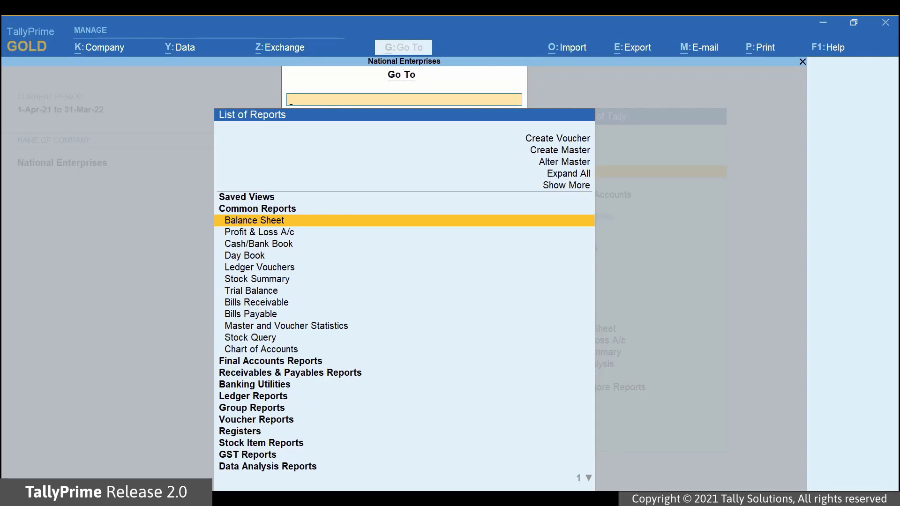
key("Up")
key("Up")
key("Up")
key("Up")
key("Up")
key("Up")
key("Up")
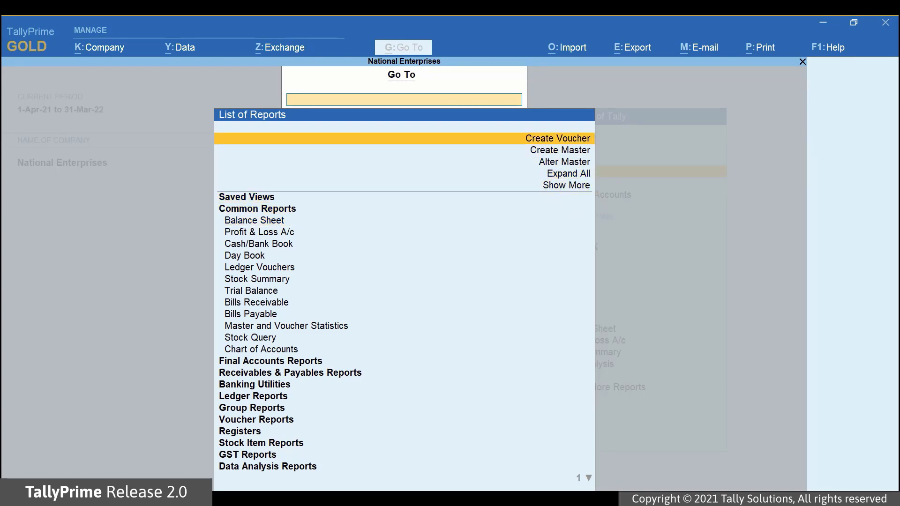
key("Return")
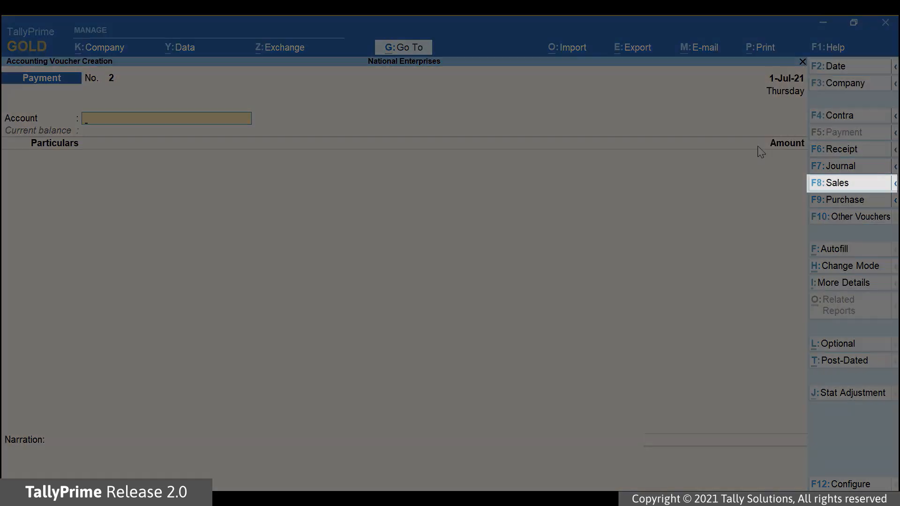
Switch the voucher type to Sales and use the Item Invoice mode.
left_click(827, 183)
left_click(850, 268)
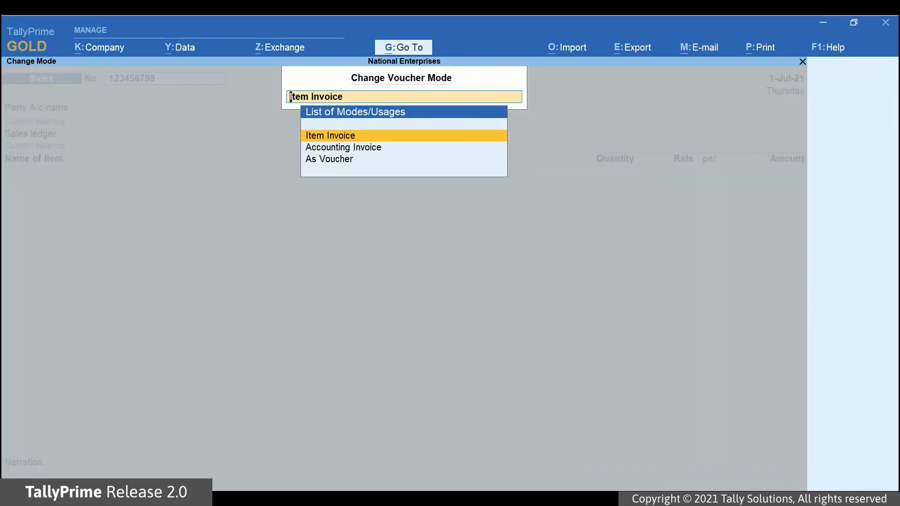
key("Return")
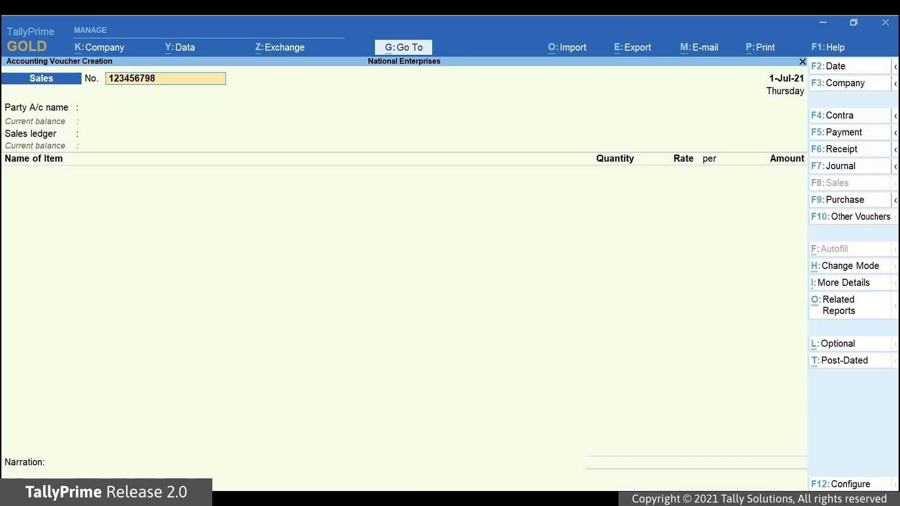
Accept the prefilled voucher number and select Ganeshji Enterprises as the party account.
key("Return")
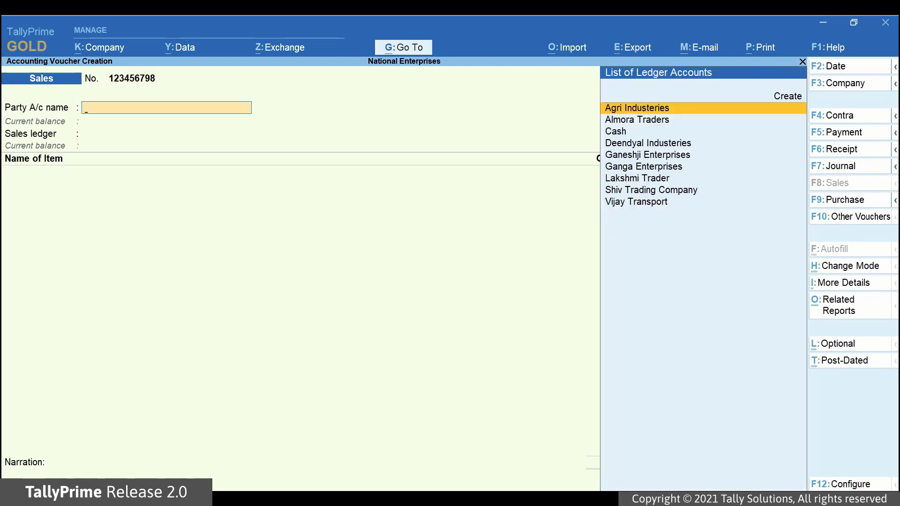
key("Down")
key("Down")
key("Down")
key("Down")
key("Return")
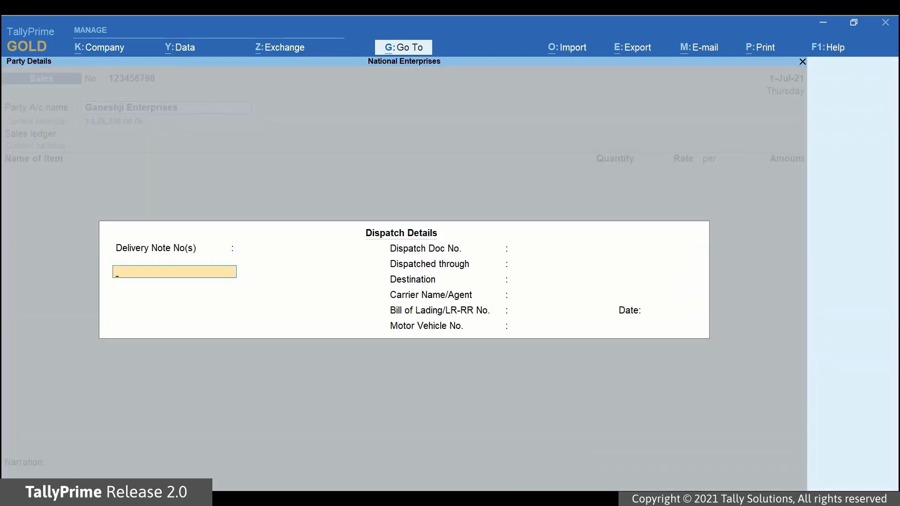
Fill in the dispatch details with delivery note 123, dispatch document UK-4532, dispatched through Tempo, and destination Bengaluru.
type("123")
key("Return")
key("Return")
key("Return")
type("UK-4532")
key("Return")
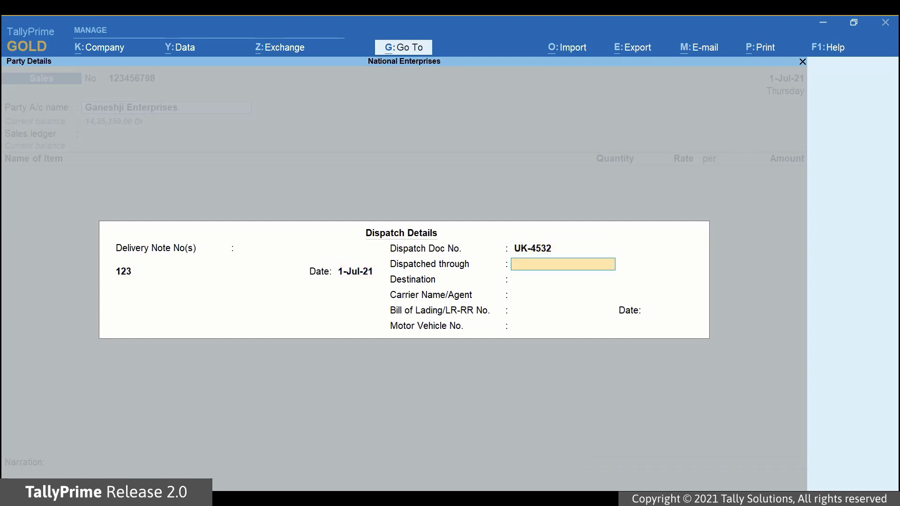
type("Tempo")
key("Return")
type("Bengaluru")
key("Return")
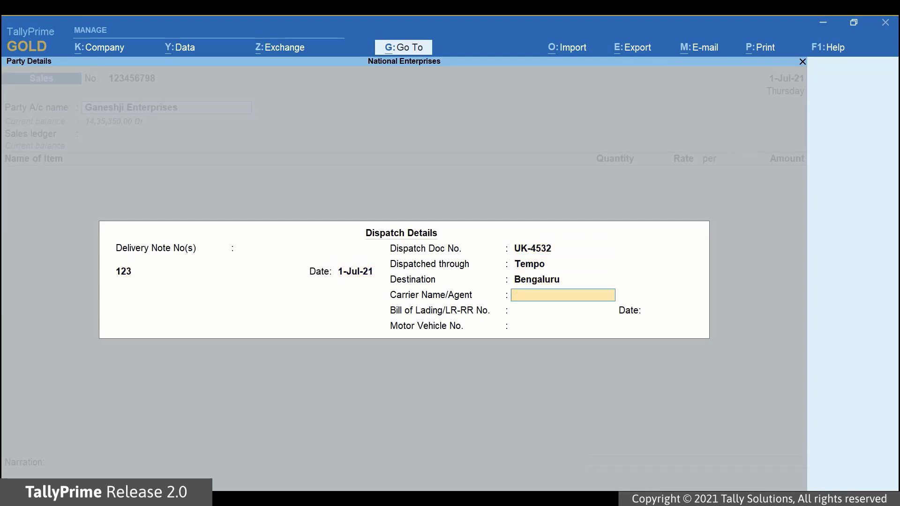
type("Vijay Transport")
key("Return")
key("Return")
key("Return")
type("KA05D3452")
key("Return")
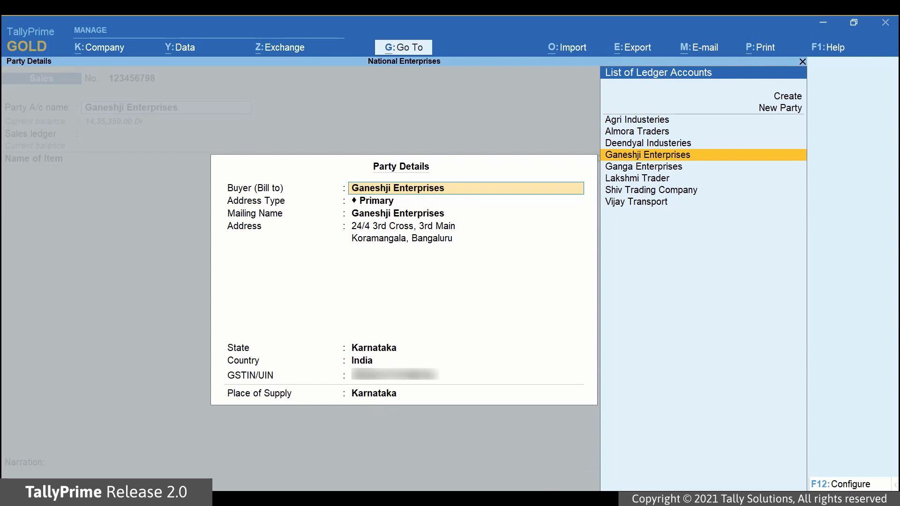
Accept the prefilled buyer details for Ganeshji Enterprises, including its Primary address type and Karnataka as place of supply.
key("Return")
key("Return")
key("Return")
key("Return")
key("Return")
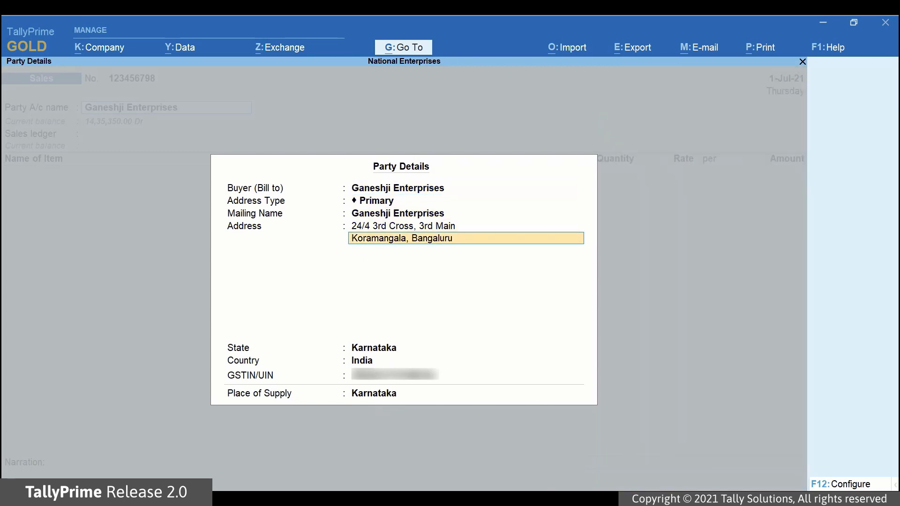
key("Return")
key("Return")
key("Return")
key("Return")
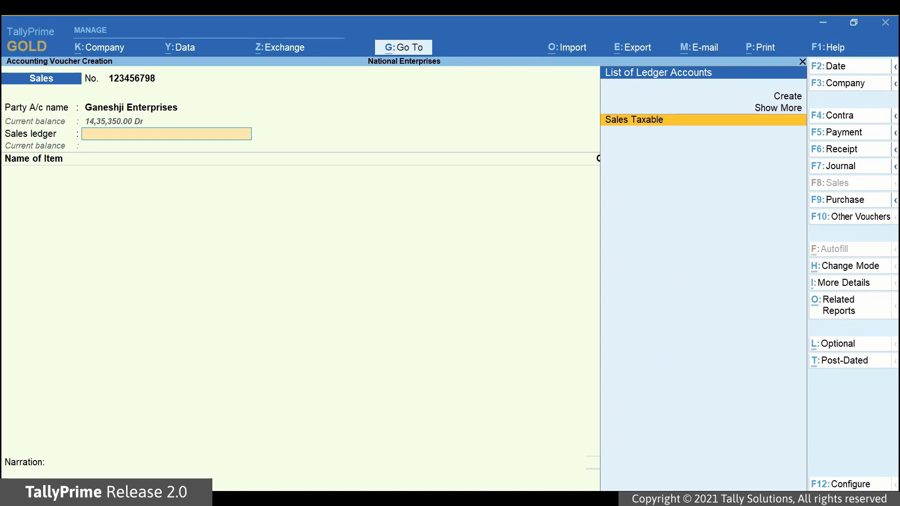
Choose the Sales Taxable ledger and add the stock item Synthetic Polyester Yarn (Bright).
key("Return")
type("Sy")
key("Down")
key("Down")
key("Up")
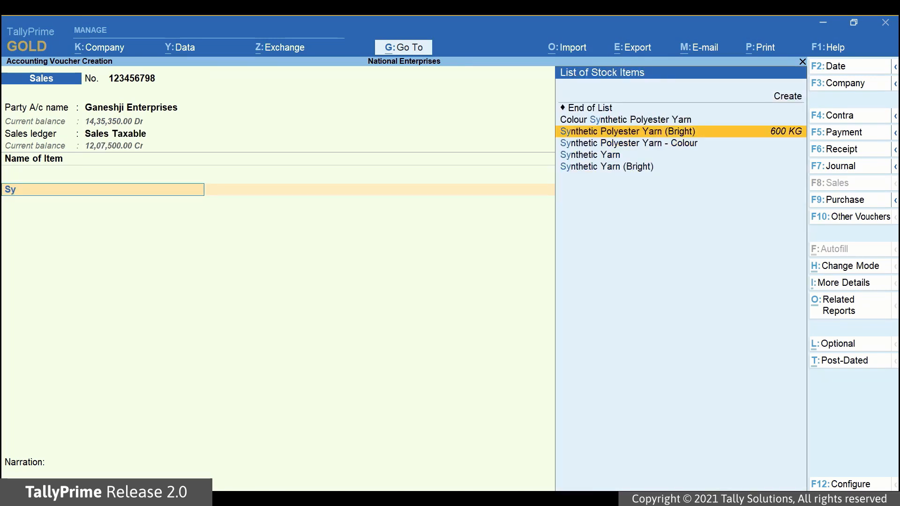
key("Return")
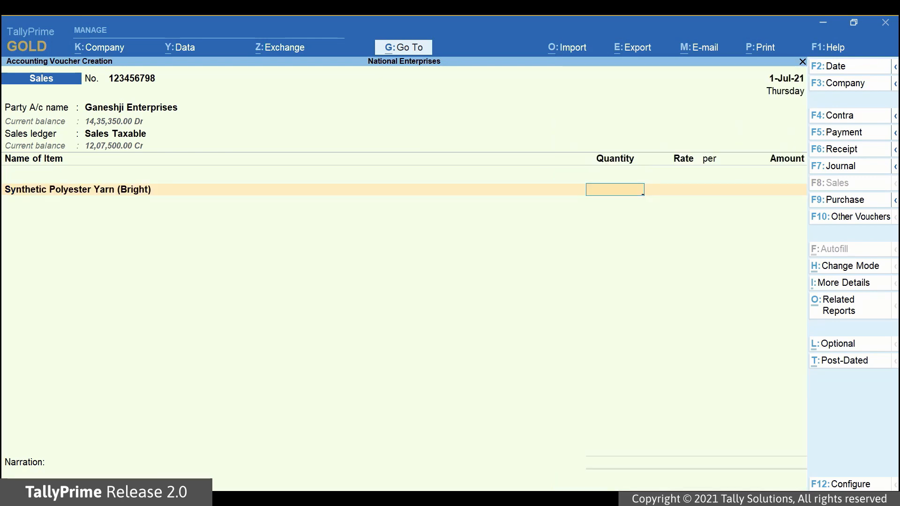
Set the yarn item's quantity to 300 KG and accept the rate of 175.00 per KG with its amount.
type("300")
key("Return")
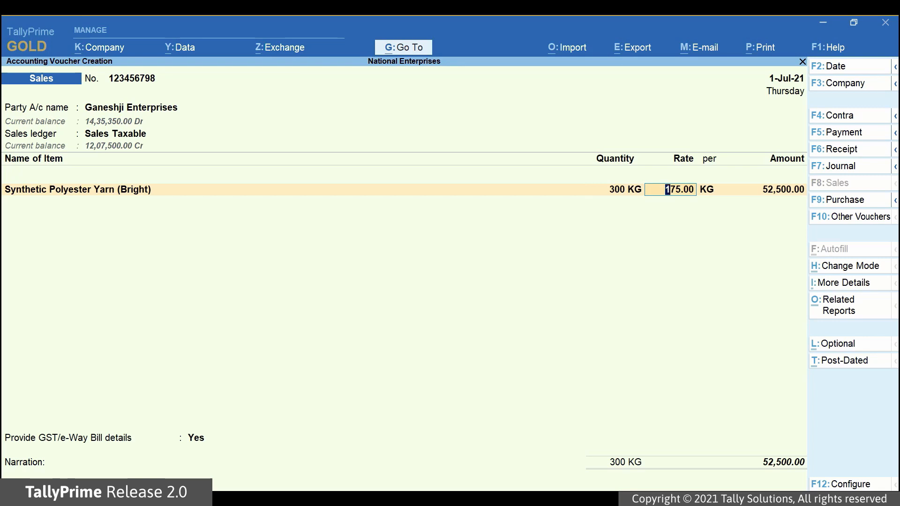
key("Return")
key("Return")
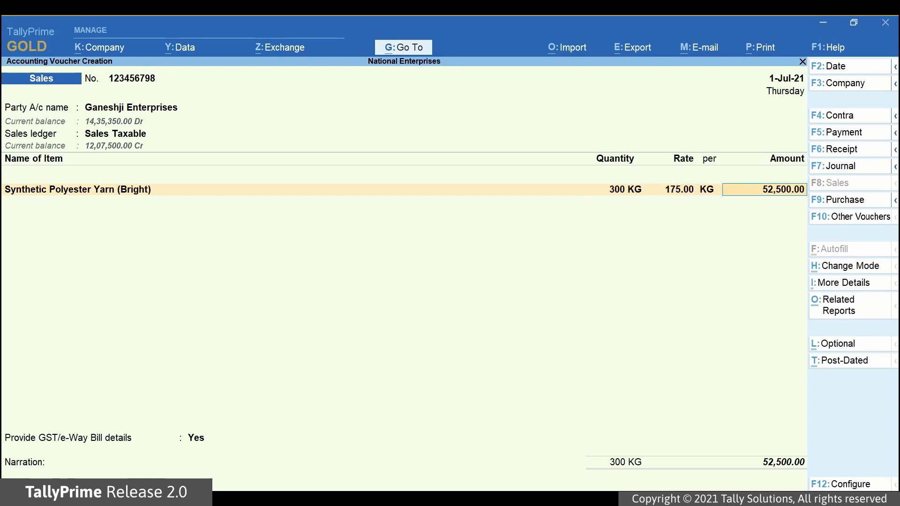
key("Return")
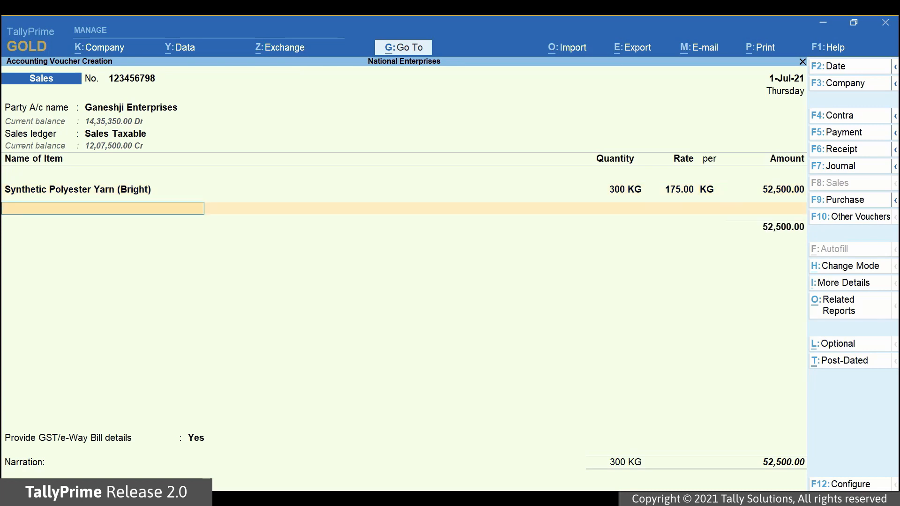
End the stock item list and add the IGST ledger with its calculated tax to the invoice.
key("Return")
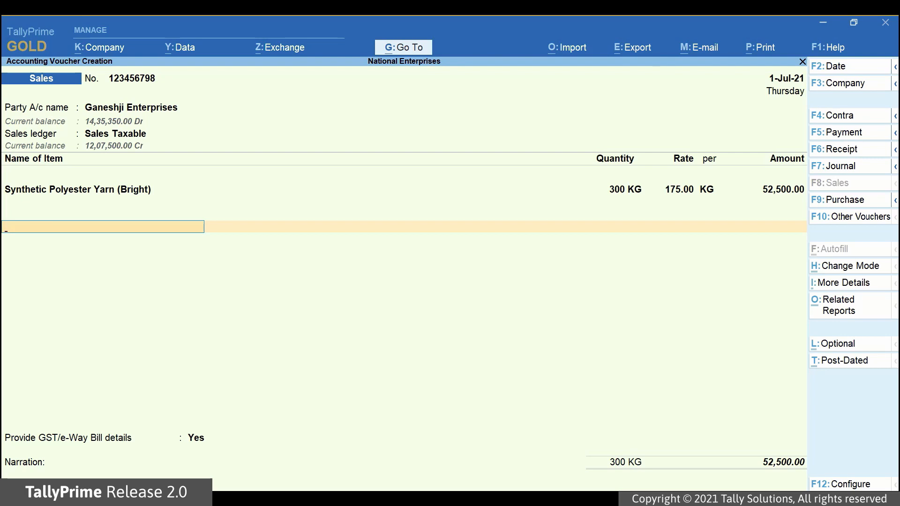
type("Igs")
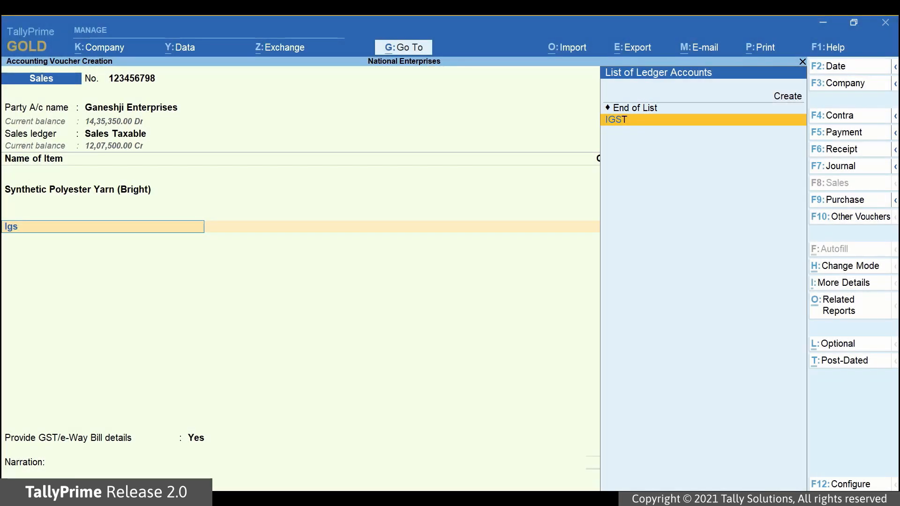
key("Return")
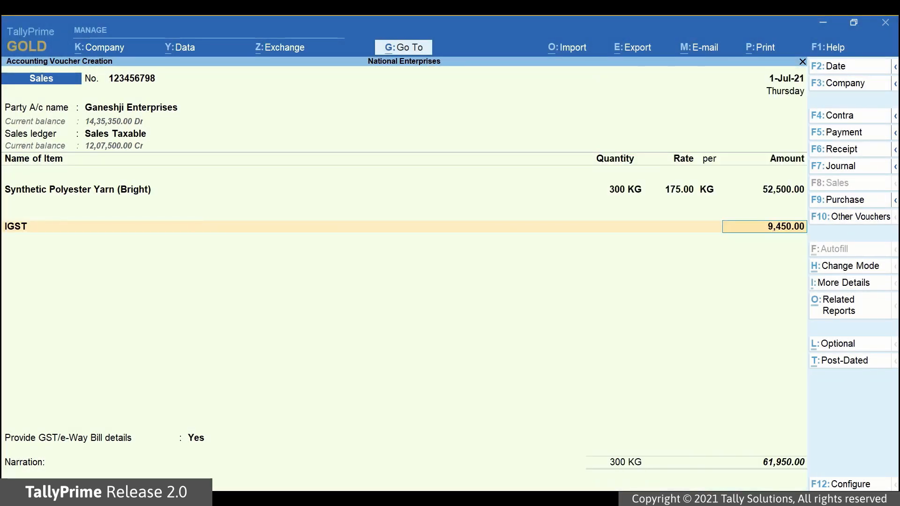
key("Return")
key("Return")
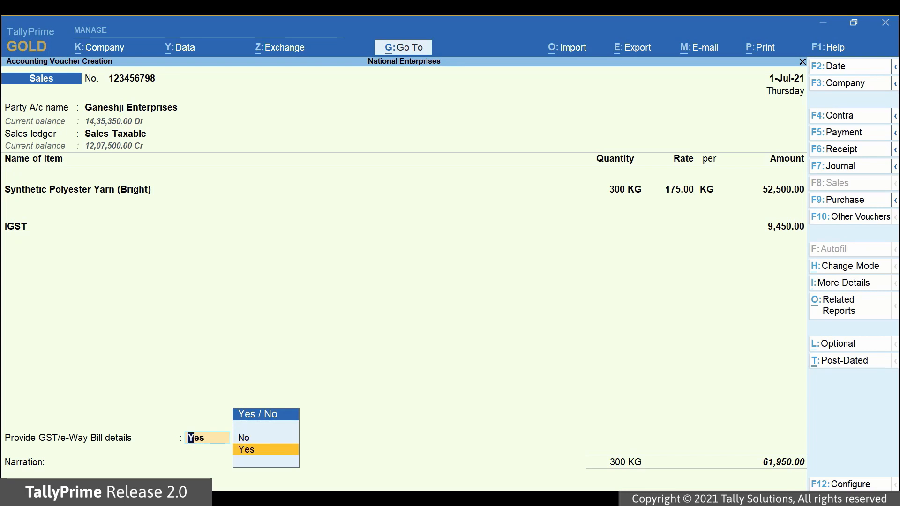
Choose to provide e-Way Bill details, accept dispatch from Dehradun and shipping to Bangalore, and keep the distance at 2481 km.
key("Return")
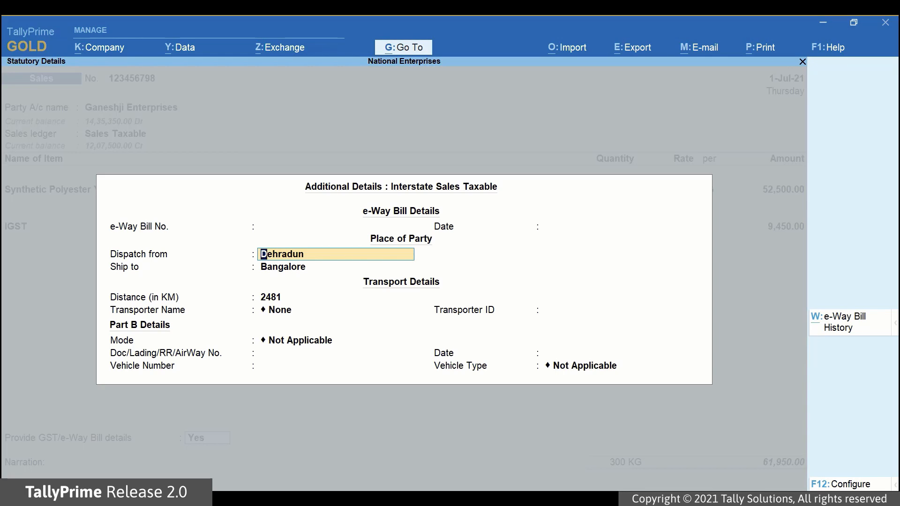
key("Return")
key("Return")
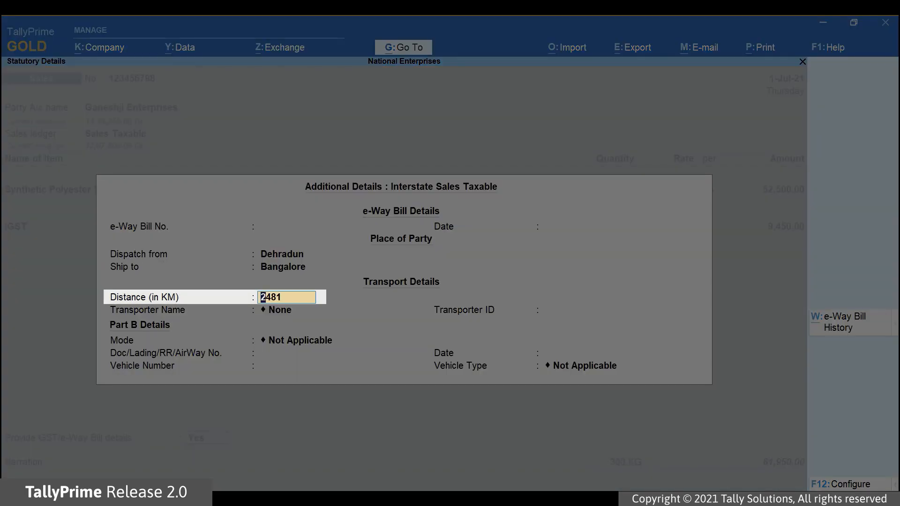
key("BackSpace")
key("BackSpace")
type("8")
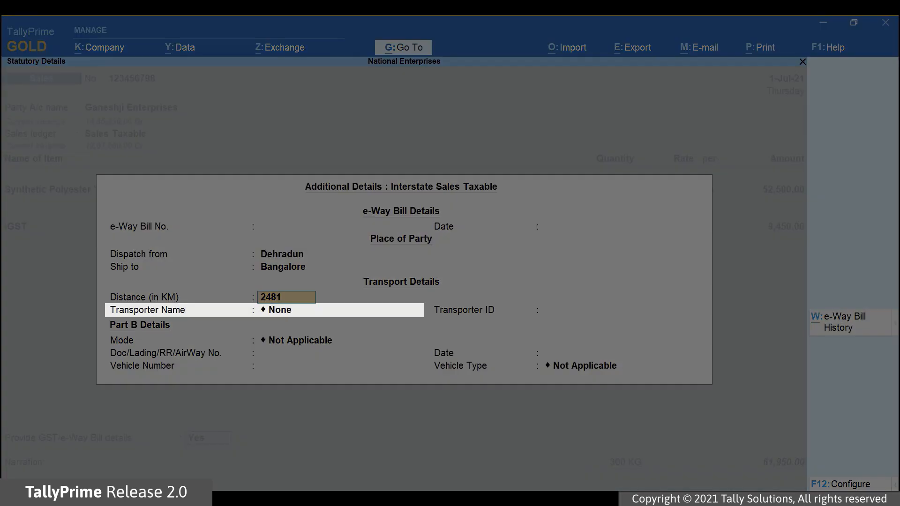
Choose Vijay Transport as the transporter and accept its transporter ID.
left_click(336, 310)
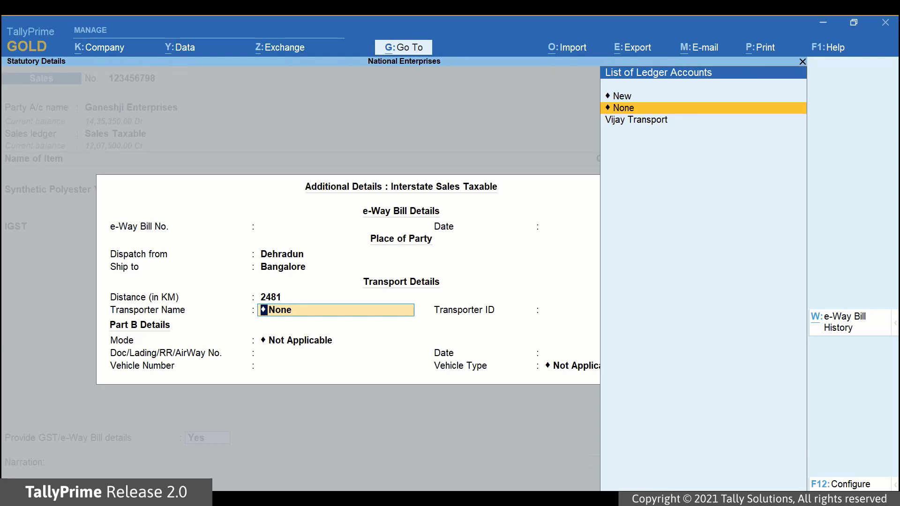
key("Down")
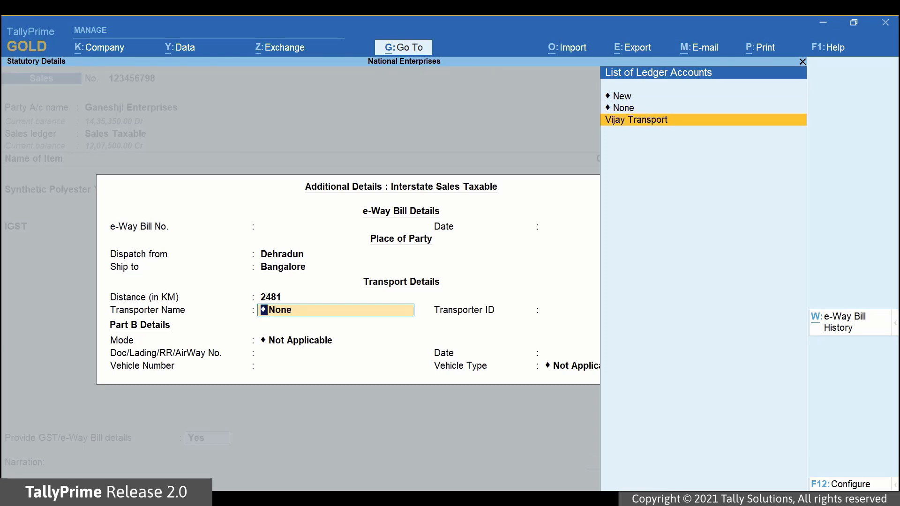
key("Return")
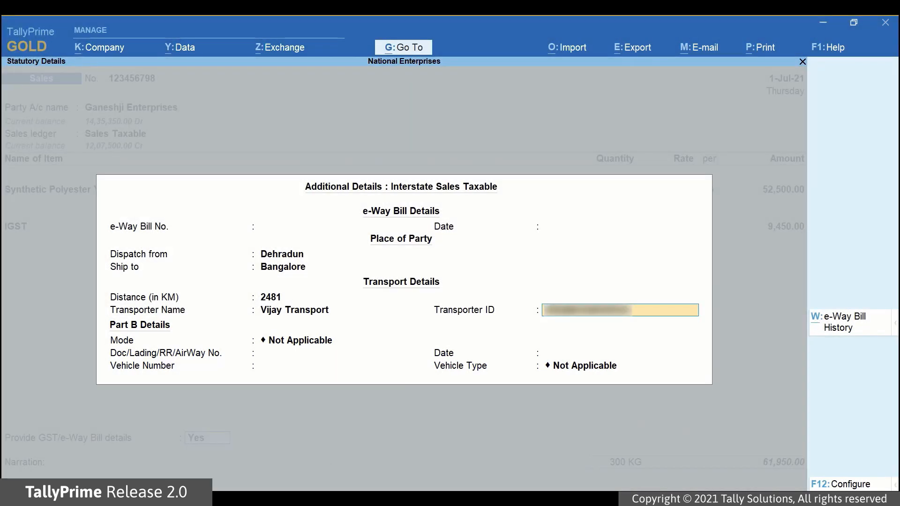
key("Return")
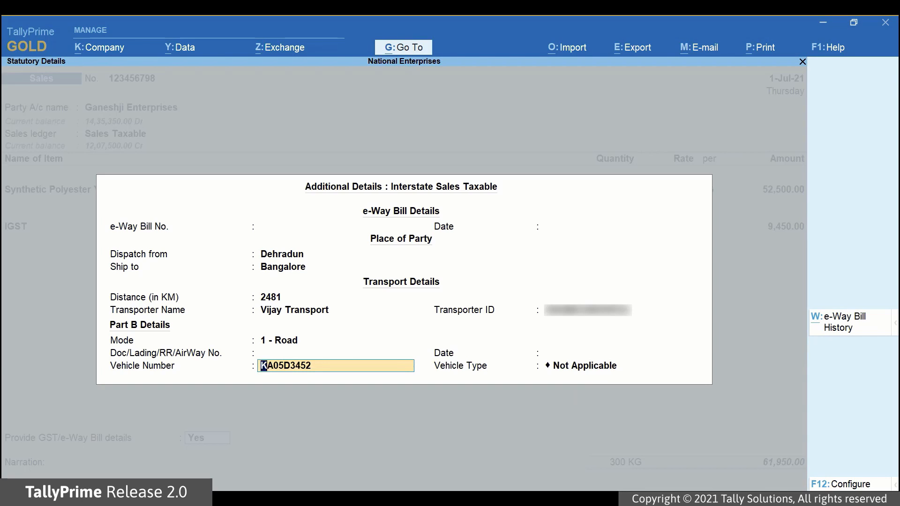
key("Return")
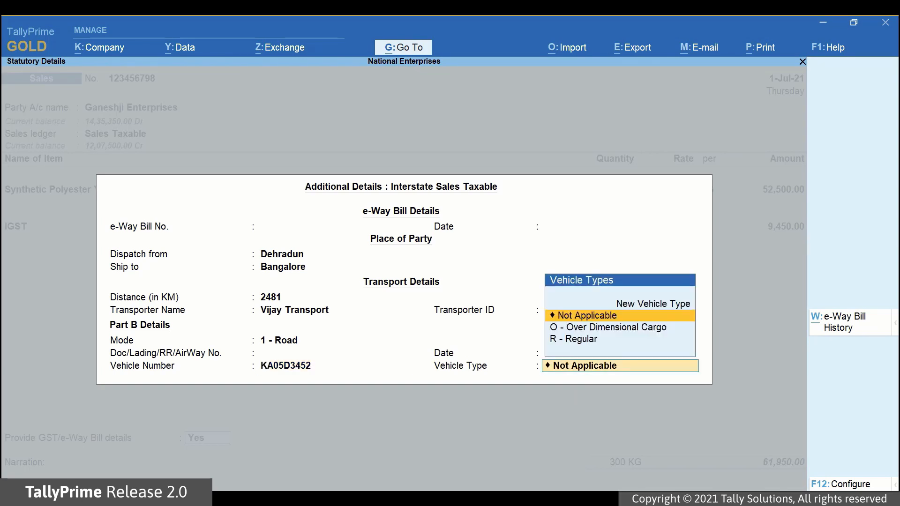
key("Down")
key("Down")
key("Return")
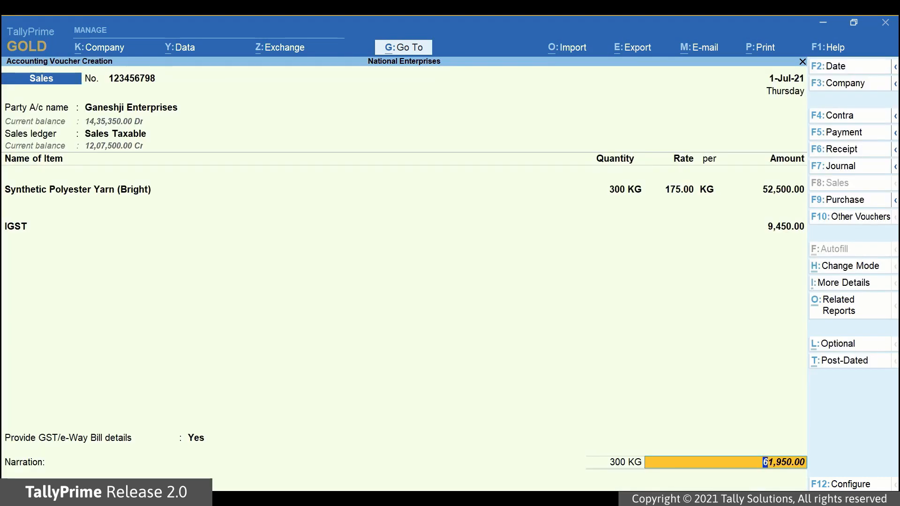
Save the sales invoice without a narration and agree to send its voucher details for e-Way Bill generation.
key("Return")
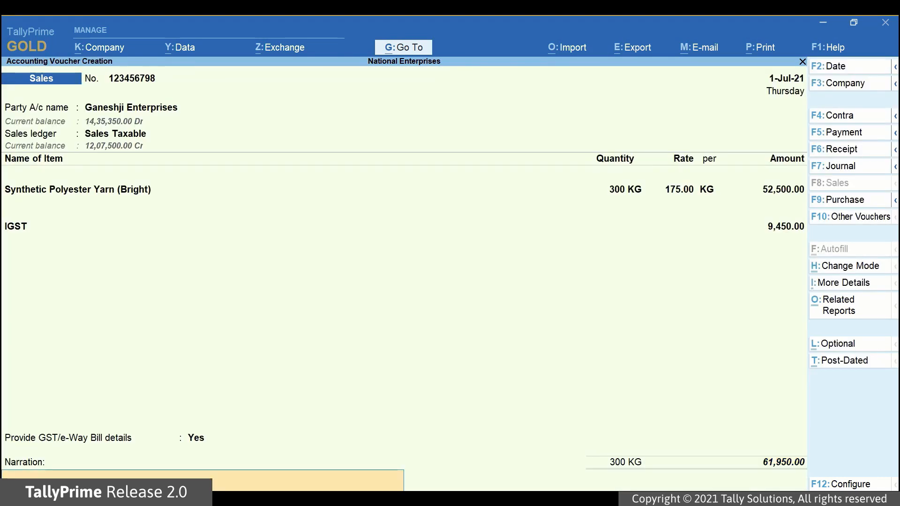
key("ctrl")
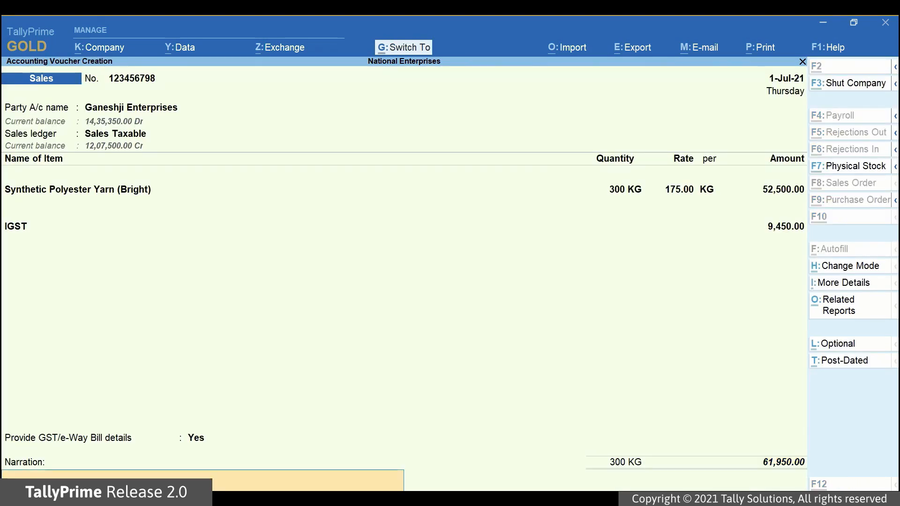
key("ctrl+a")
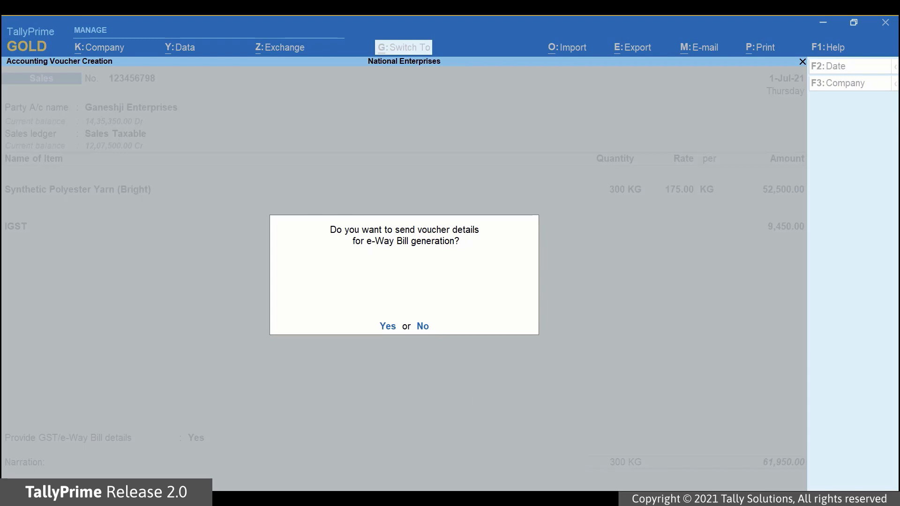
key("y")
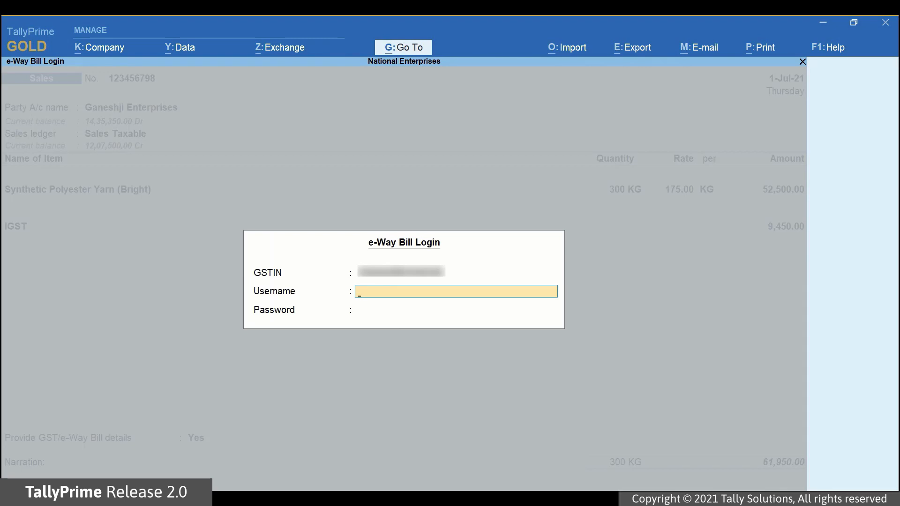
Log in to e-Way Bill with the account username and password to generate the bill.
type("****************")
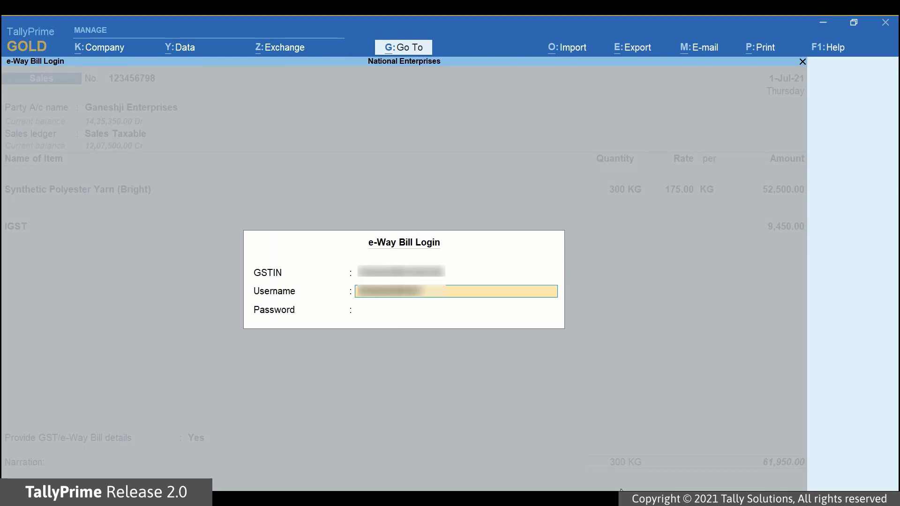
key("Return")
type("********")
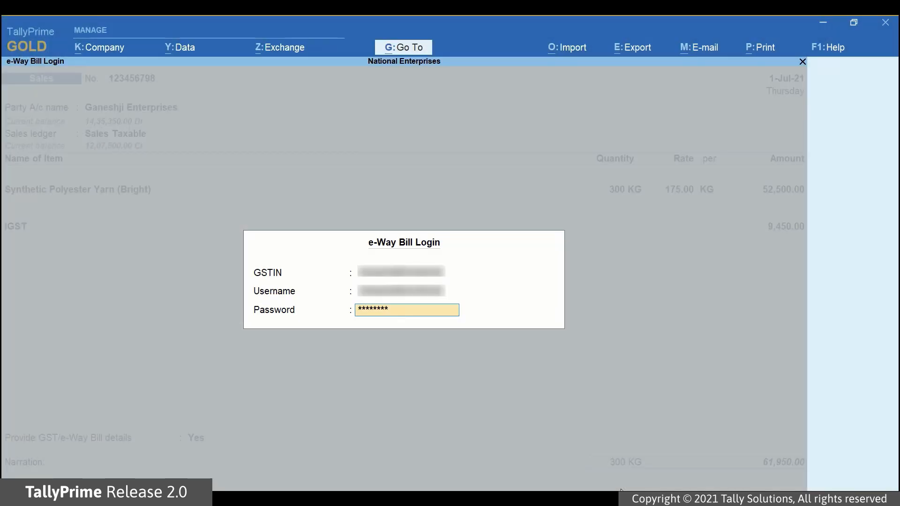
key("Return")
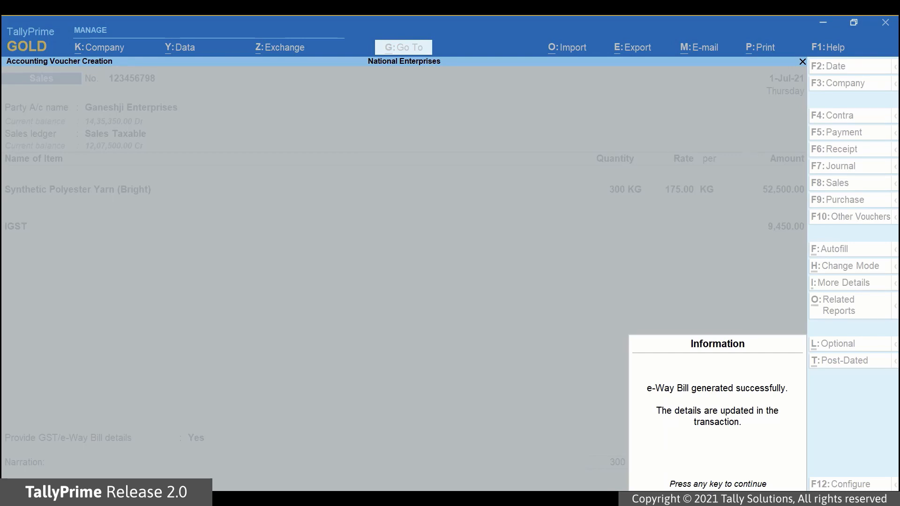
key("Return")
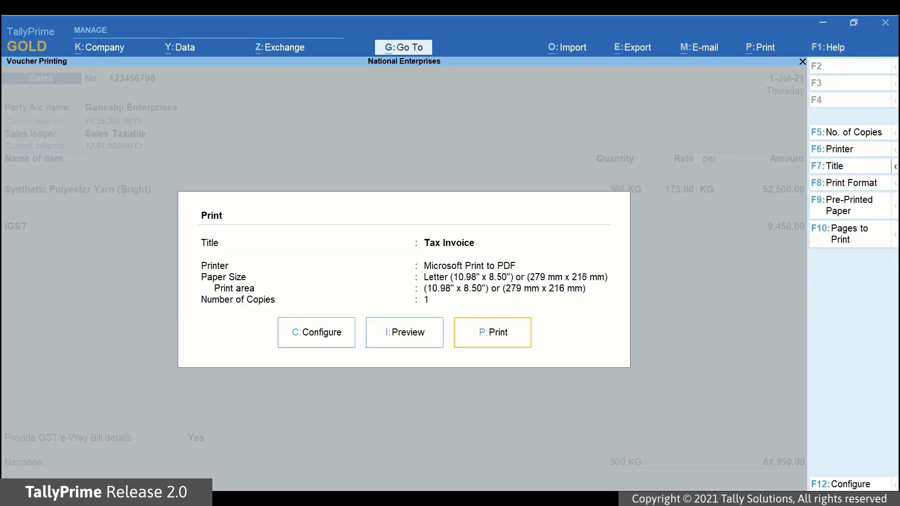
Preview the printed tax invoice, zoom in on its e-Way Bill page, and close the preview and print dialog.
left_click(405, 341)
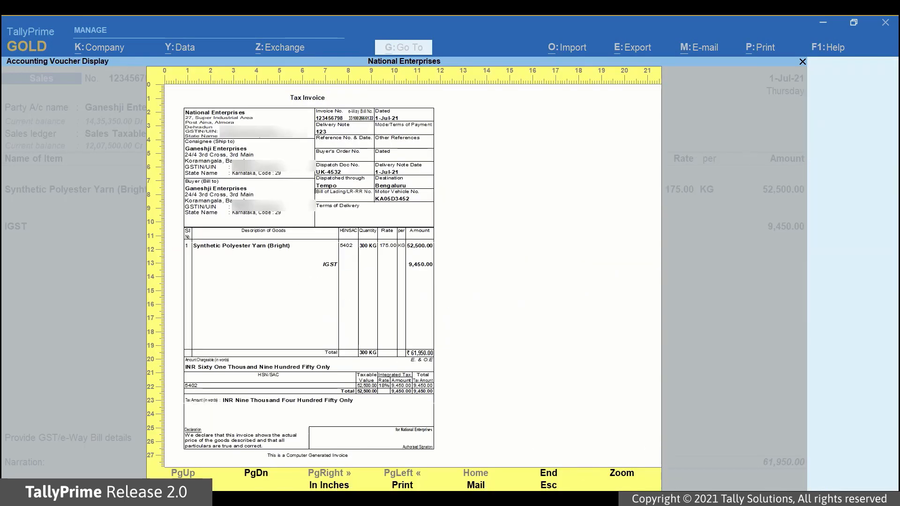
key("Page_Down")
key("alt+z")
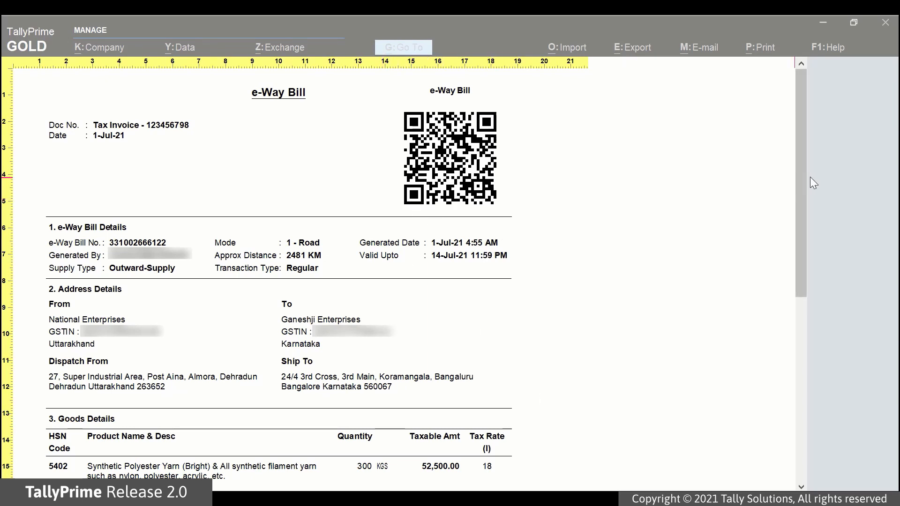
key("Escape")
key("Escape")
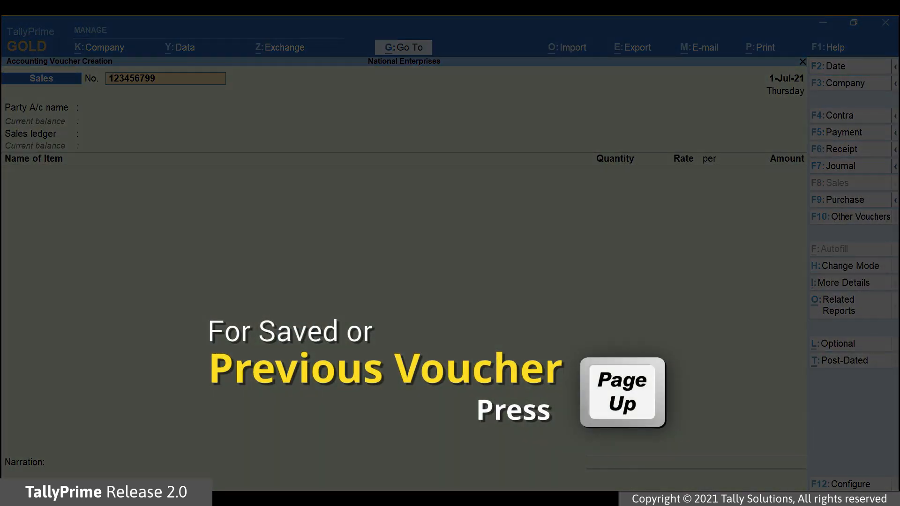
Reopen the previously saved sales voucher and set Provide GST/e-Way Bill details to Yes.
key("Page_Up")
left_click(192, 440)
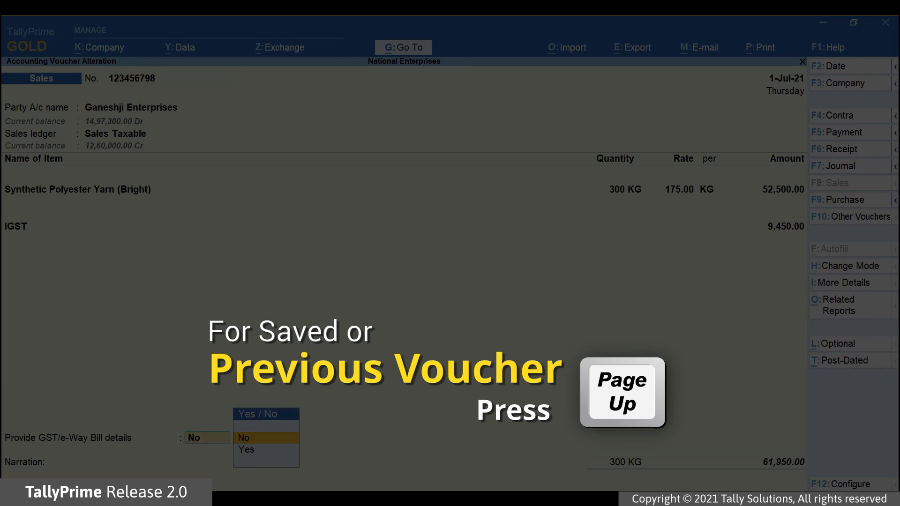
key("Down")
key("Return")
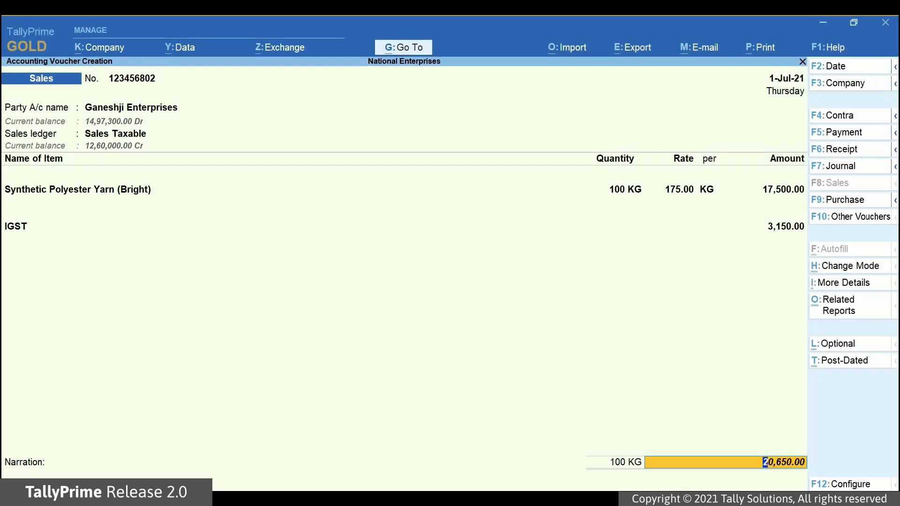
In the full list of additional details for the 100 KG invoice, set its e-Way Bill applicability to ignore the threshold limit.
left_click(834, 283)
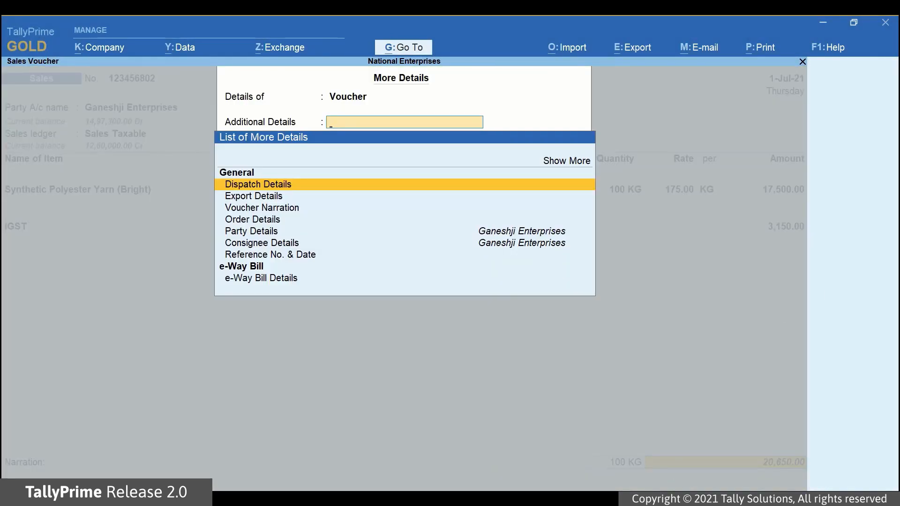
key("Up")
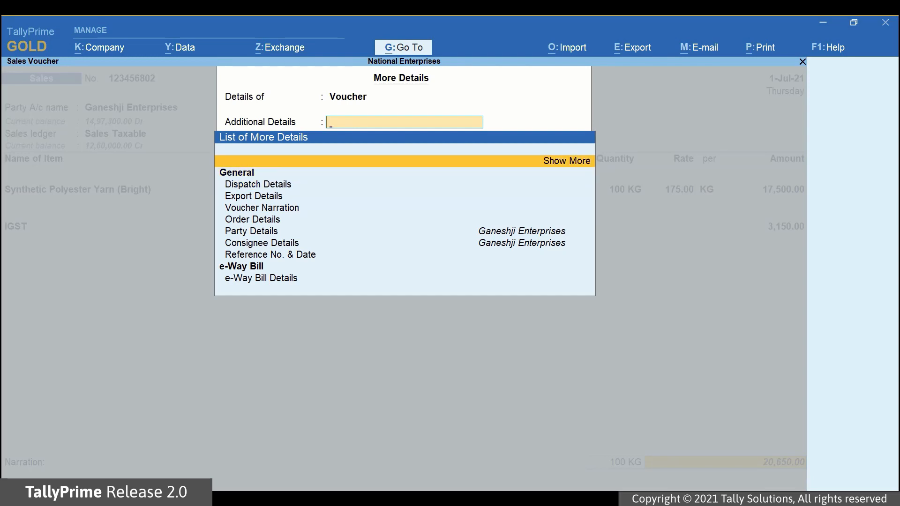
key("Return")
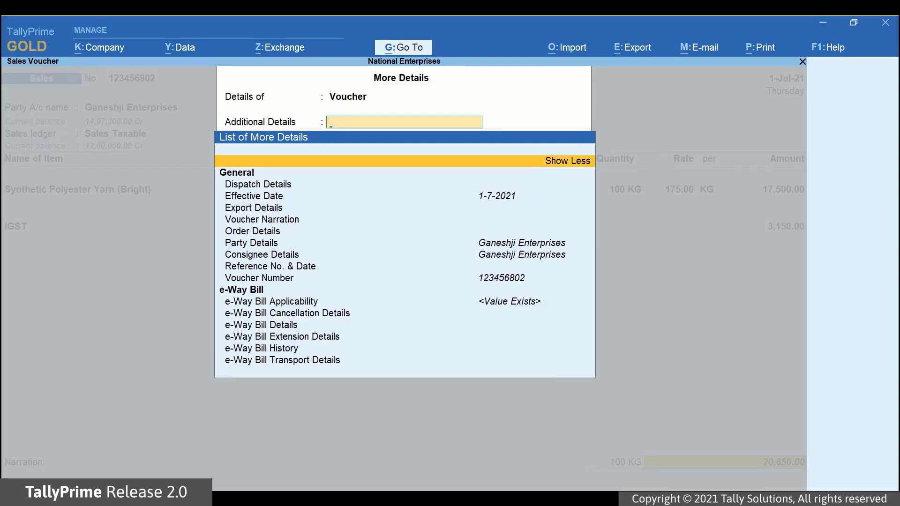
key("Down")
key("Down")
key("Down")
key("Down")
key("Down")
key("Down")
key("Down")
key("Down")
key("Down")
key("Down")
key("Down")
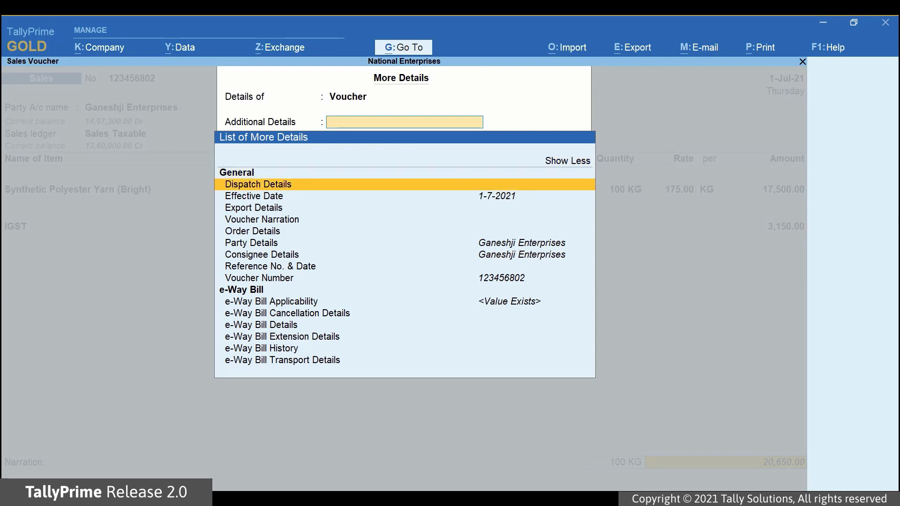
key("Down")
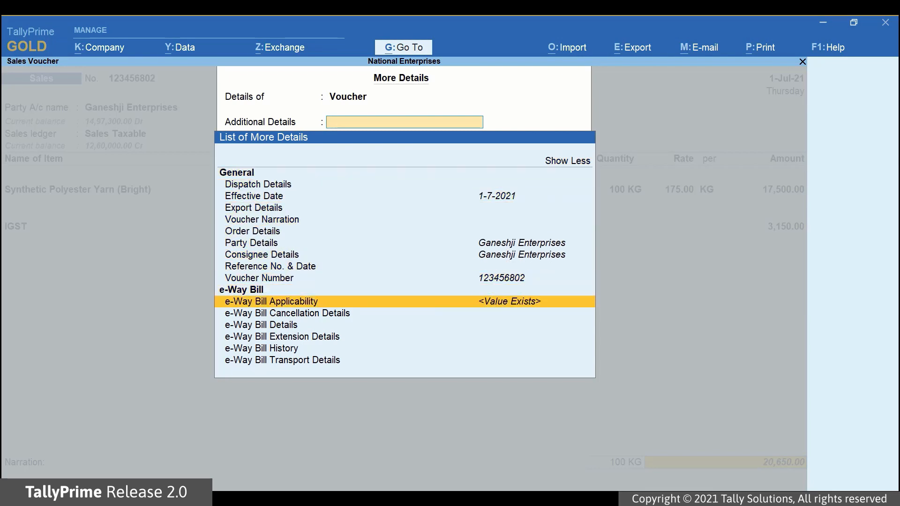
key("Return")
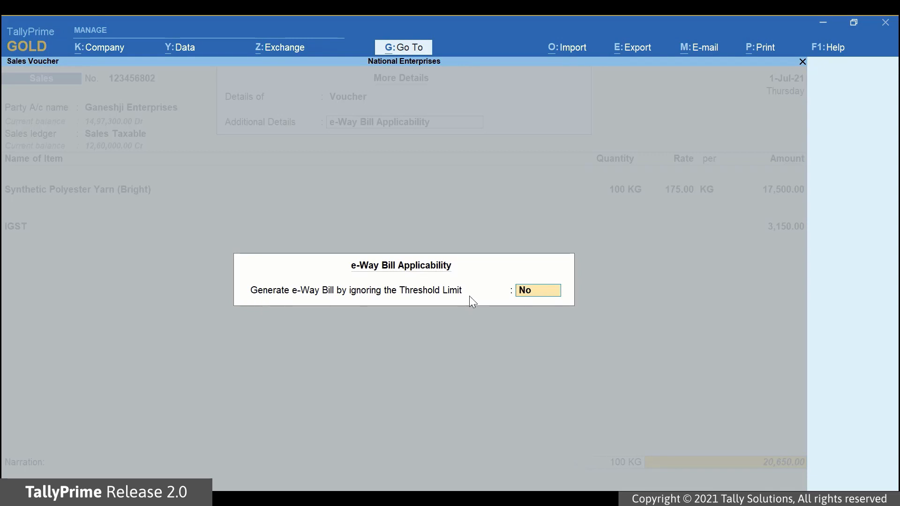
type("y")
key("Return")
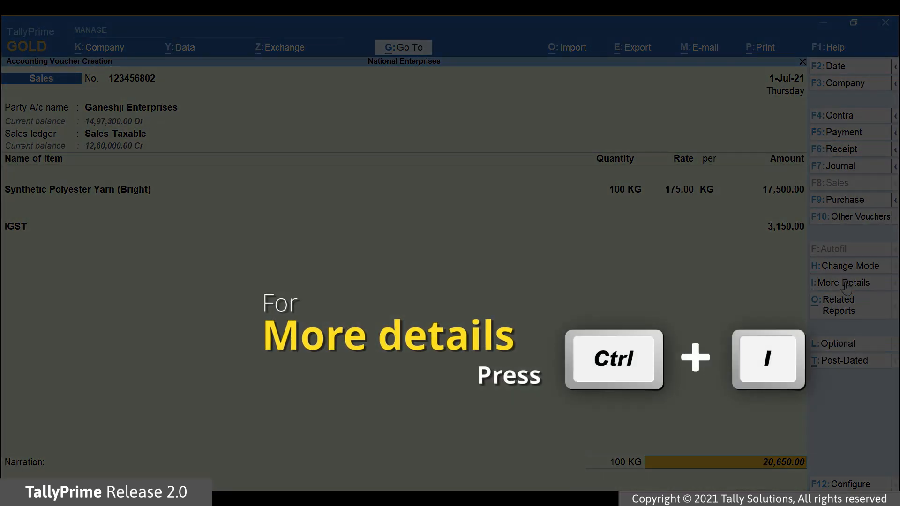
Open the 100 KG invoice's e-Way Bill details and accept dispatch from Dehradun, shipping to Bangalore and the 2481 km distance.
left_click(843, 283)
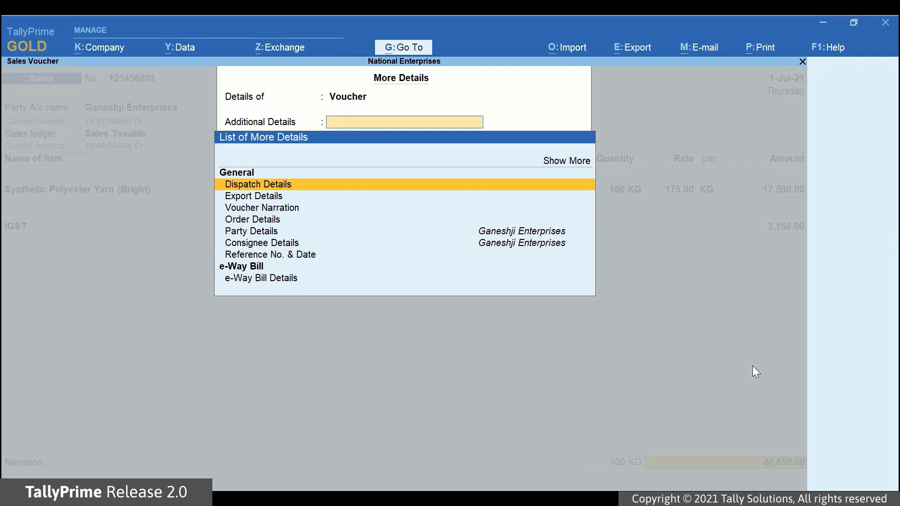
key("Down")
key("Down")
key("Down")
key("Down")
key("Down")
key("Down")
key("Down")
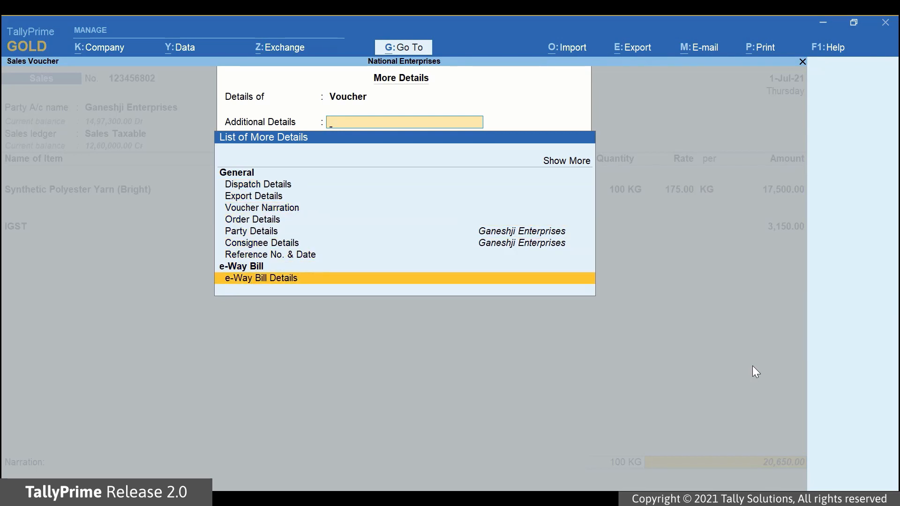
key("Return")
key("Return")
key("Return")
key("Return")
key("Return")
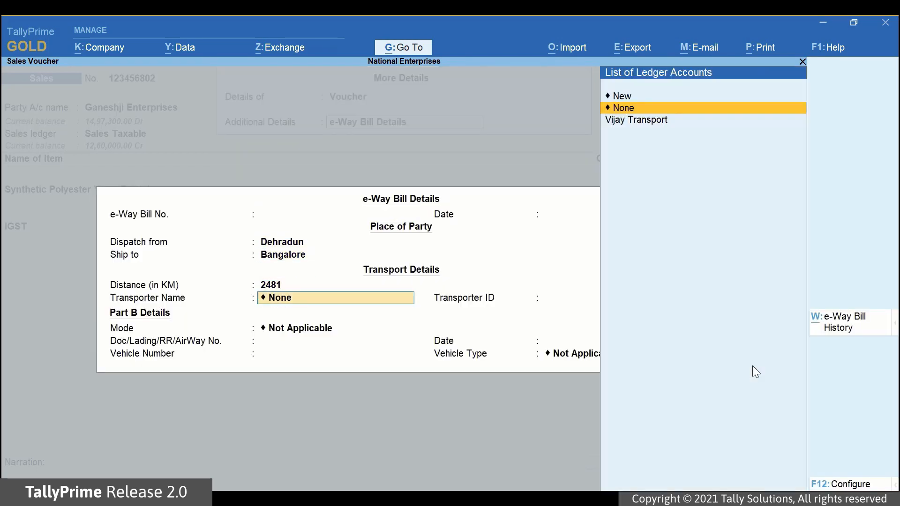
key("Down")
key("Return")
key("Down")
key("Return")
key("Return")
key("Return")
type("KA0")
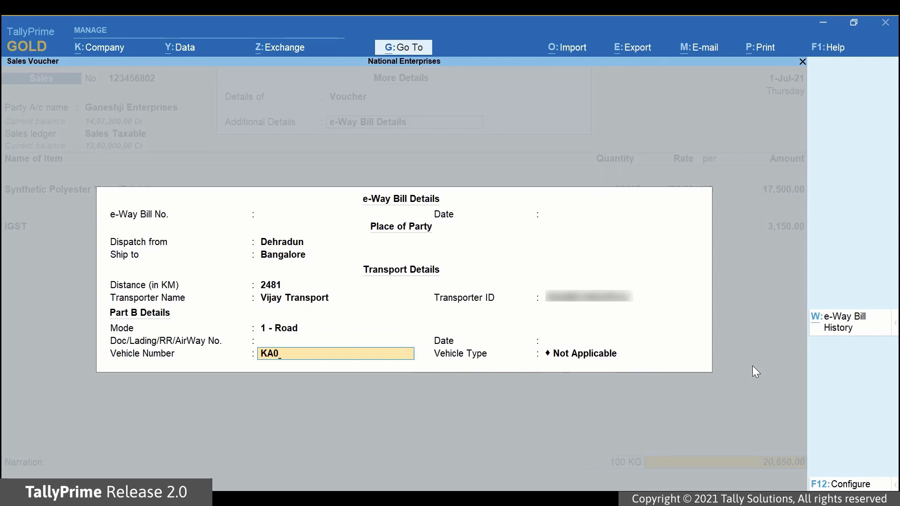
type("5T2345")
key("Return")
Finish the e-Way Bill details, save the 100 KG invoice and generate its e-Way Bill.
key("Return")
key("Return")
key("Return")
key("Return")
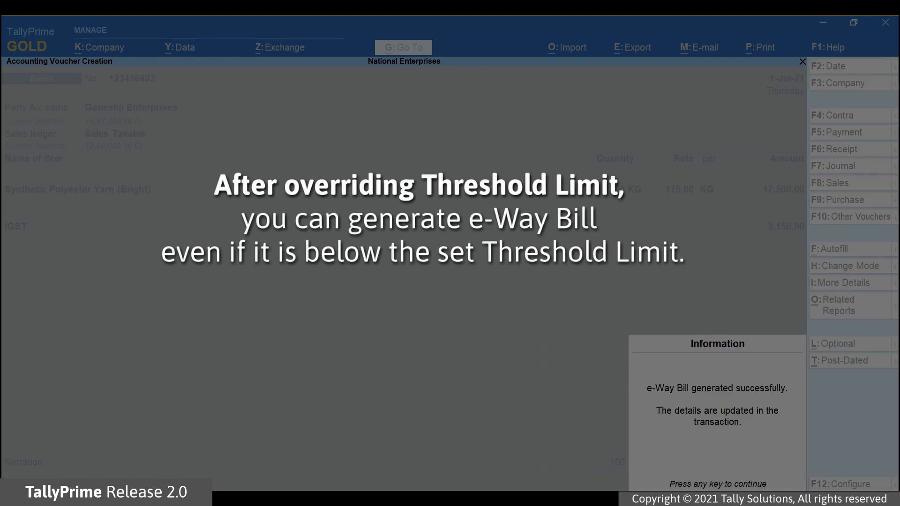
key("Return")
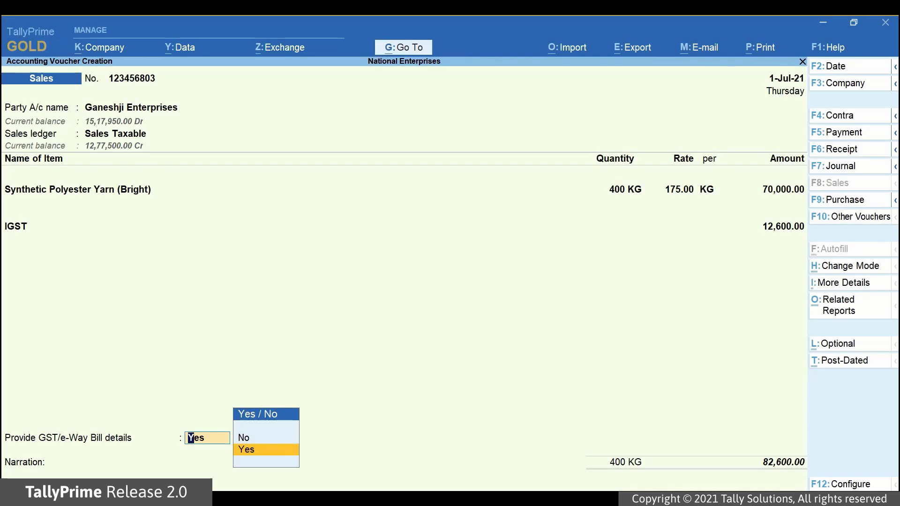
Open the 400 KG invoice's e-Way Bill details and configure them to show the consolidated e-Way Bill number and date.
key("Return")
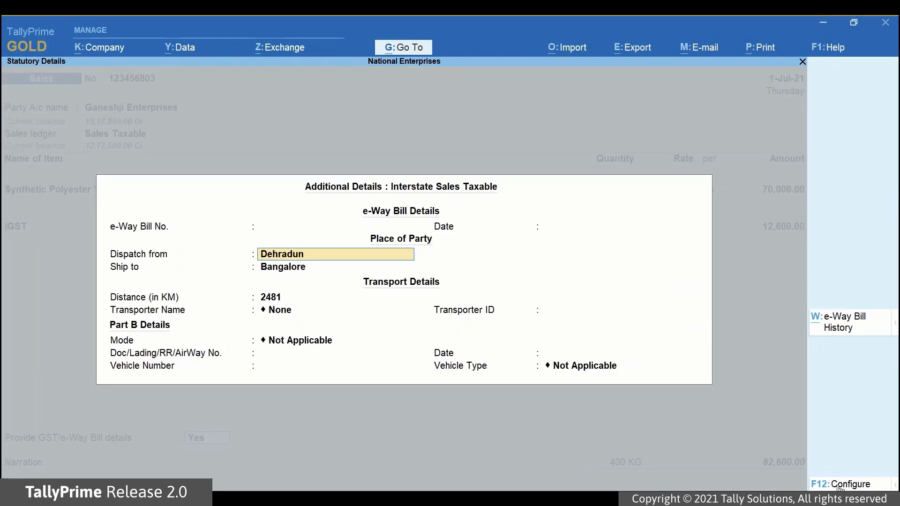
key("F12")
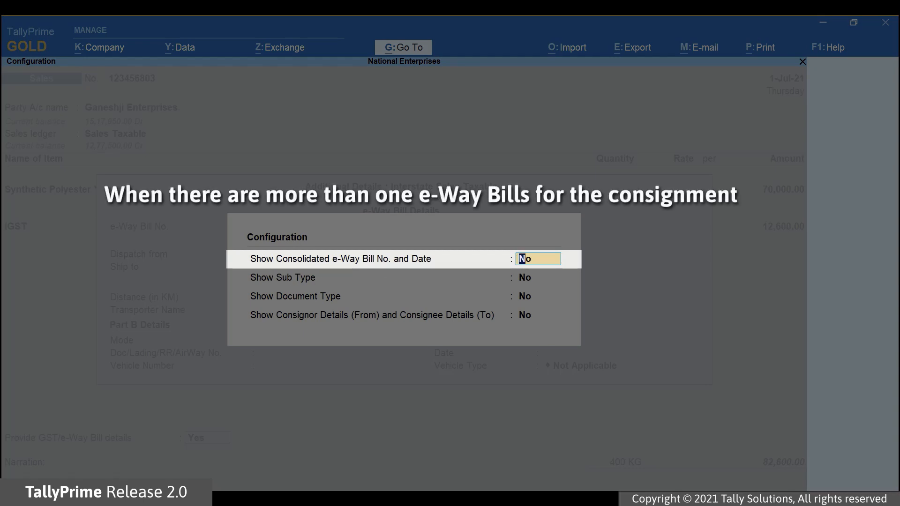
key("Return")
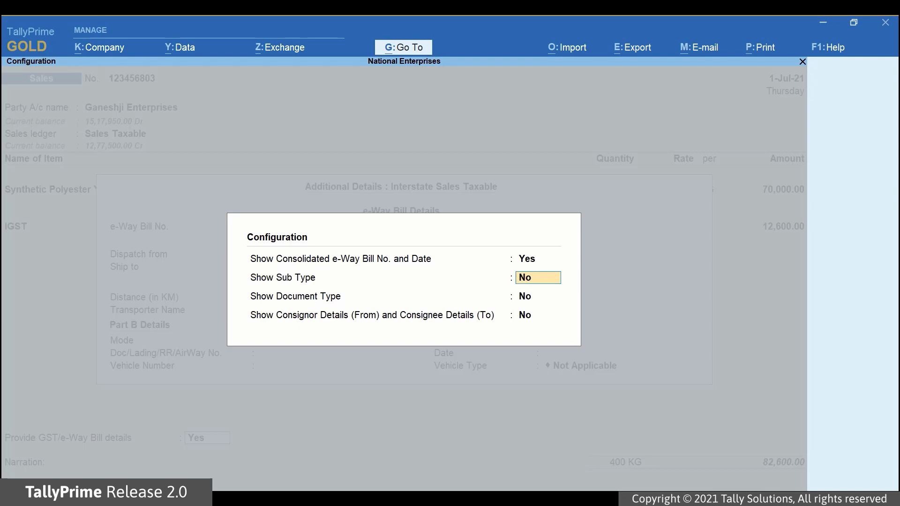
key("Down")
key("Down")
key("Return")
left_click(278, 233)
key("Return")
left_click(554, 237)
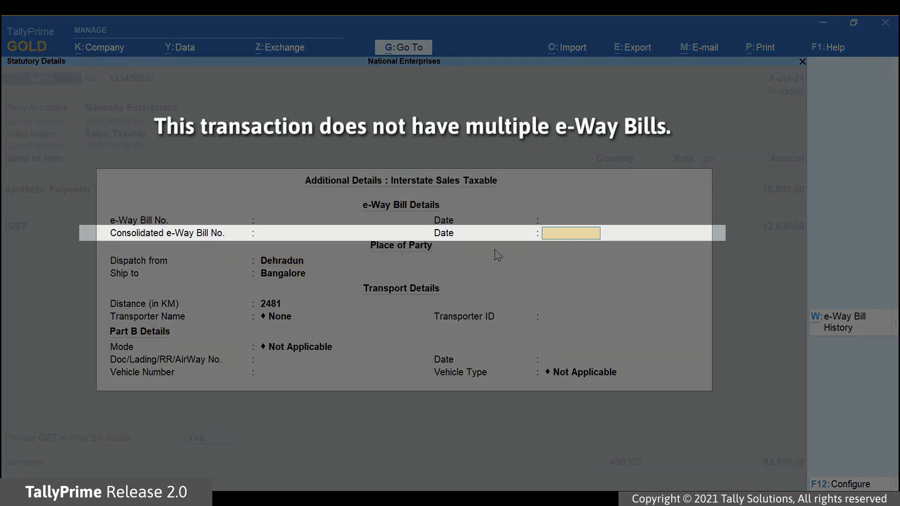
Reconfigure the e-Way Bill details to hide the consolidated e-Way Bill number and date and show the sub type.
key("BackSpace")
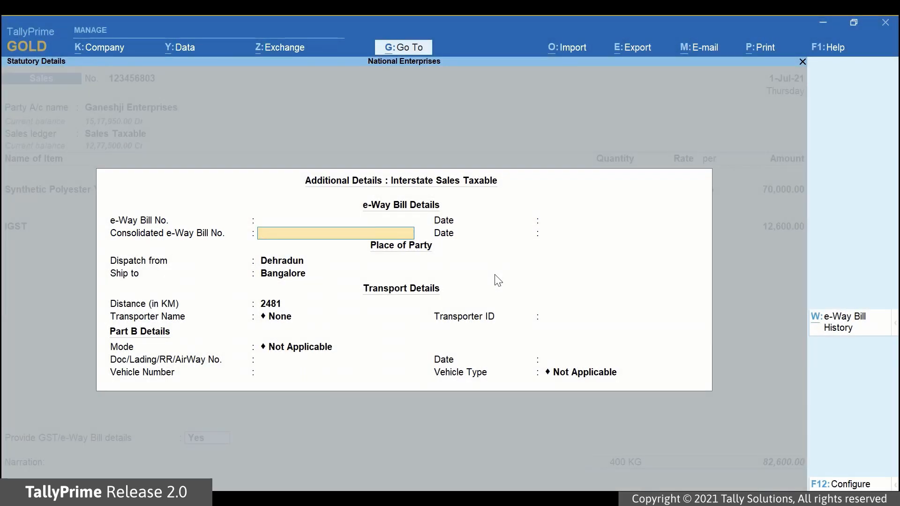
key("F12")
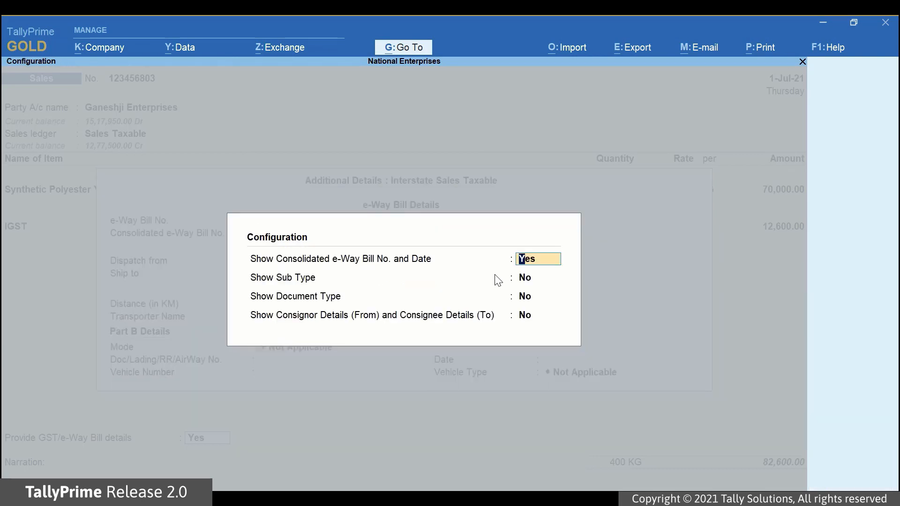
type("No")
key("Return")
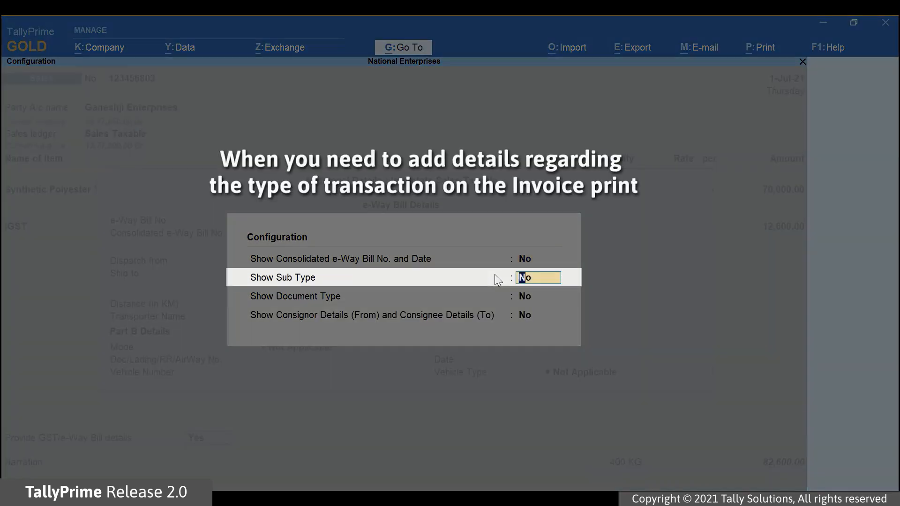
type("Yes")
key("Return")
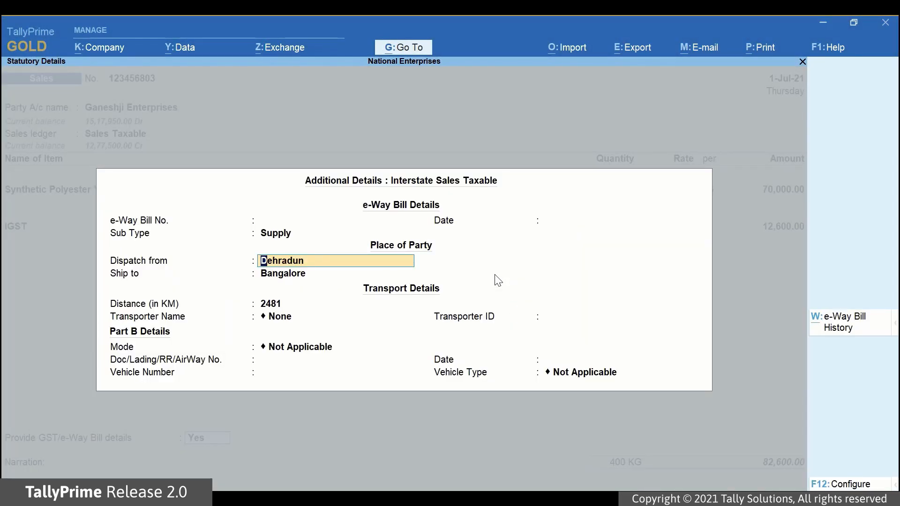
Look through the available sub types for the 400 KG invoice and keep Supply.
key("BackSpace")
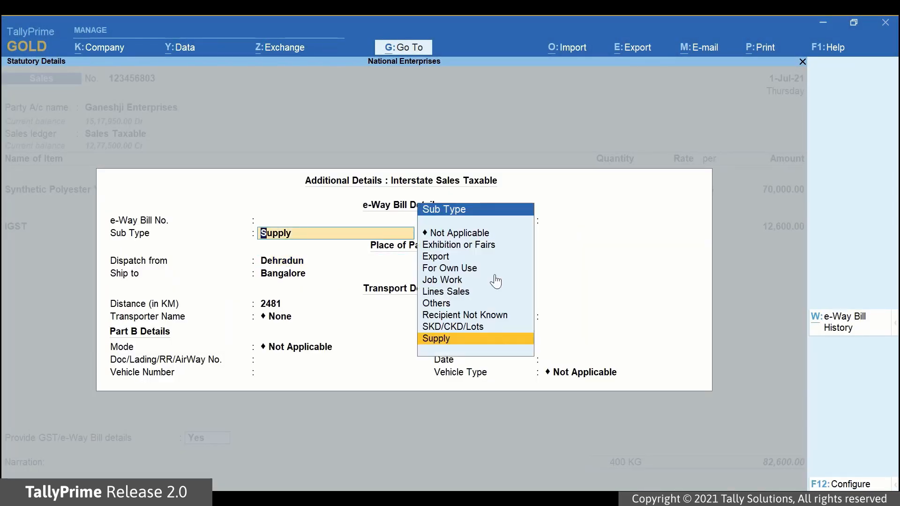
key("Up")
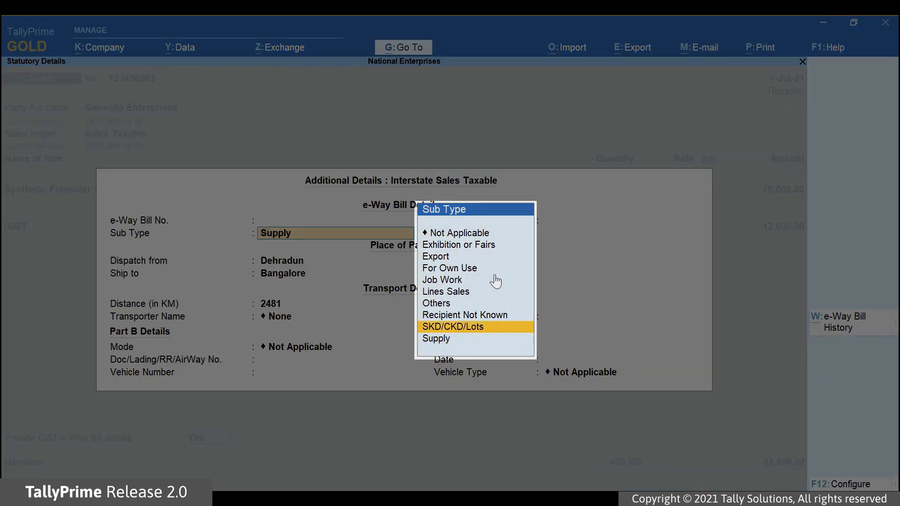
key("Up")
key("Up")
key("Up")
key("Up")
key("Up")
key("Up")
key("Up")
key("Up")
key("Down")
key("Down")
key("Down")
key("Down")
key("Down")
key("Down")
key("Down")
key("Down")
key("Down")
key("Return")
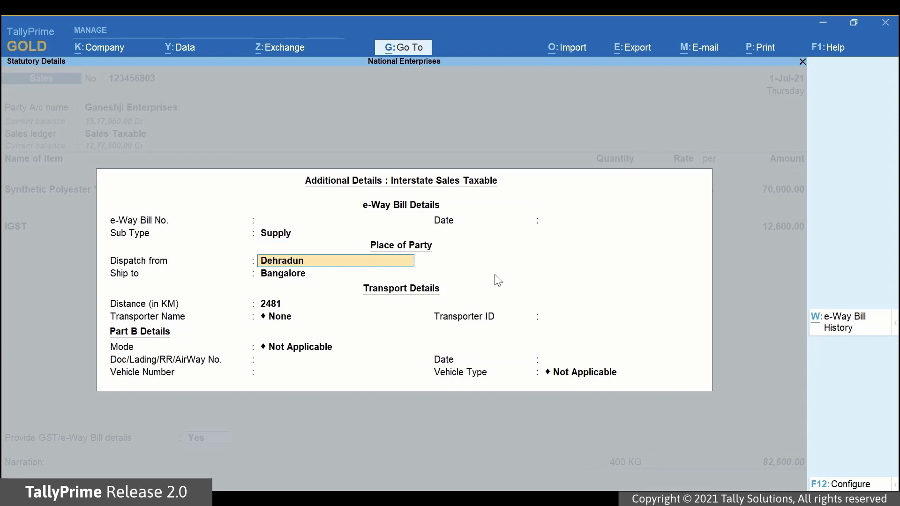
Configure the e-Way Bill details to show the document type as well.
key("F12")
key("Return")
key("Return")
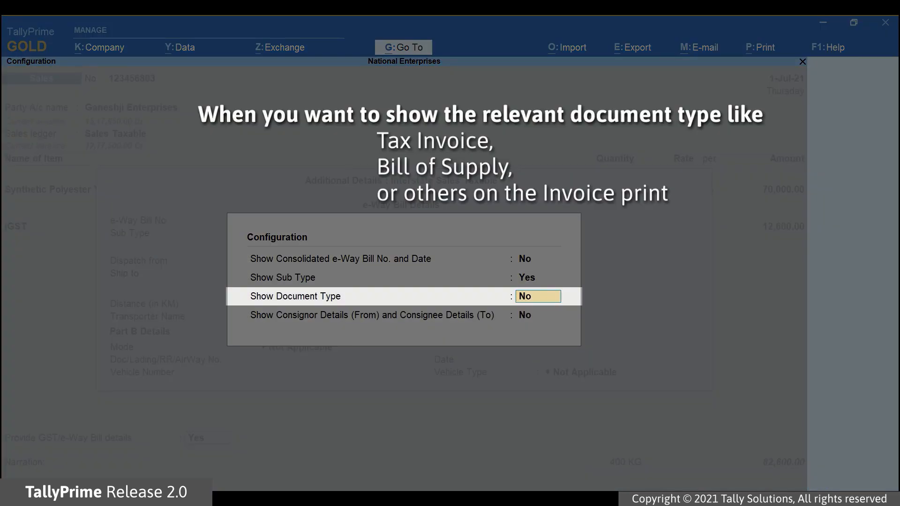
type("y")
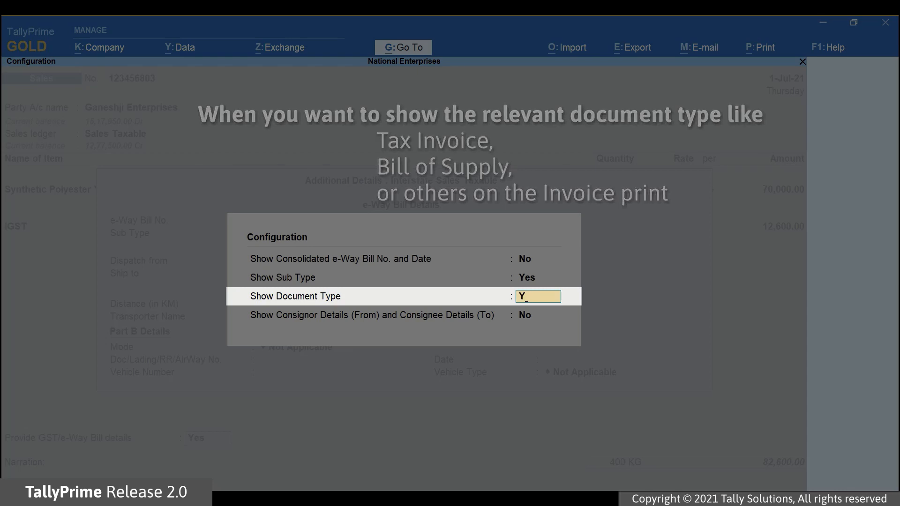
key("Return")
key("Return")
Look through the available document types for the 400 KG invoice and keep Tax Invoice.
key("BackSpace")
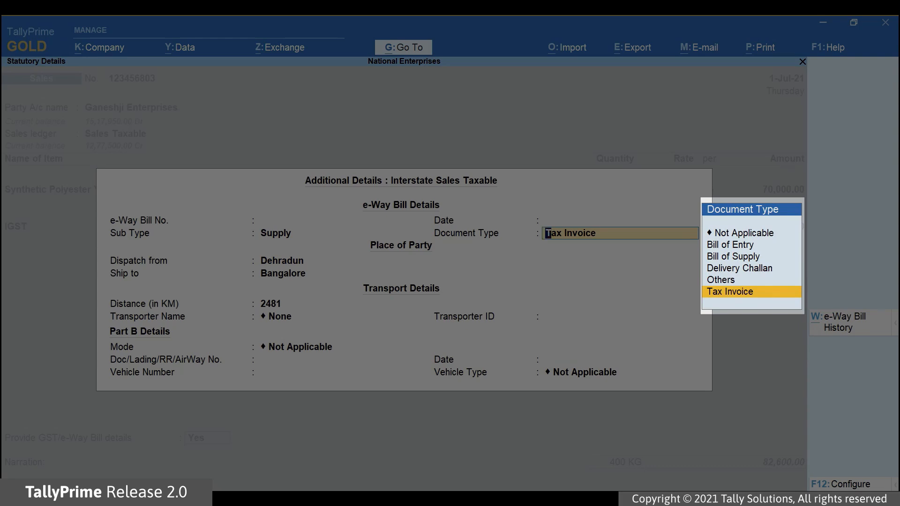
key("Up")
key("Up")
key("Up")
key("Up")
key("Down")
key("Down")
key("Down")
key("Up")
key("Up")
key("Down")
key("Down")
key("Down")
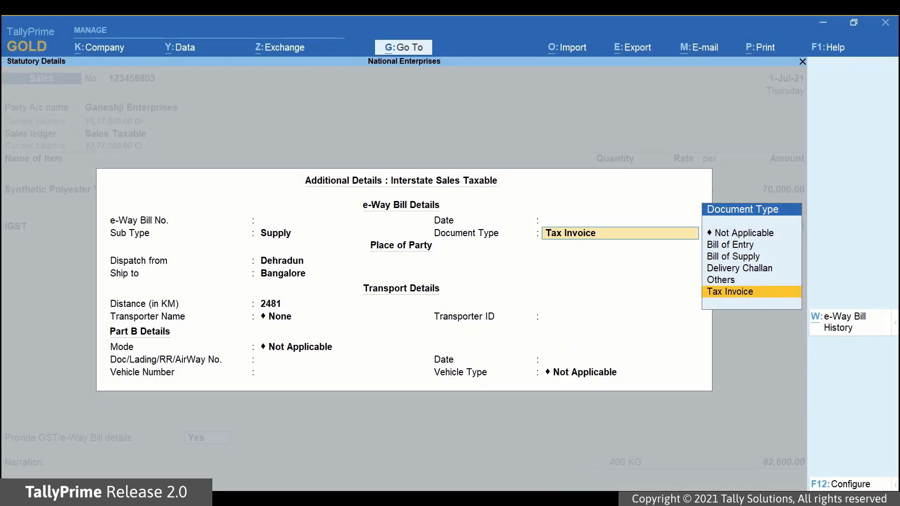
key("Return")
Configure the e-Way Bill details to show the consignor details (From) and consignee details (To).
key("F12")
key("Down")
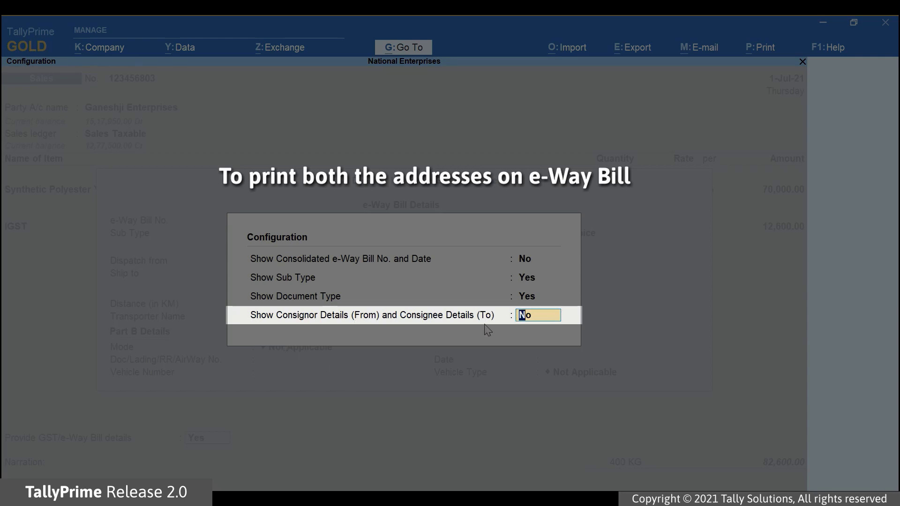
type("Yes")
key("Return")
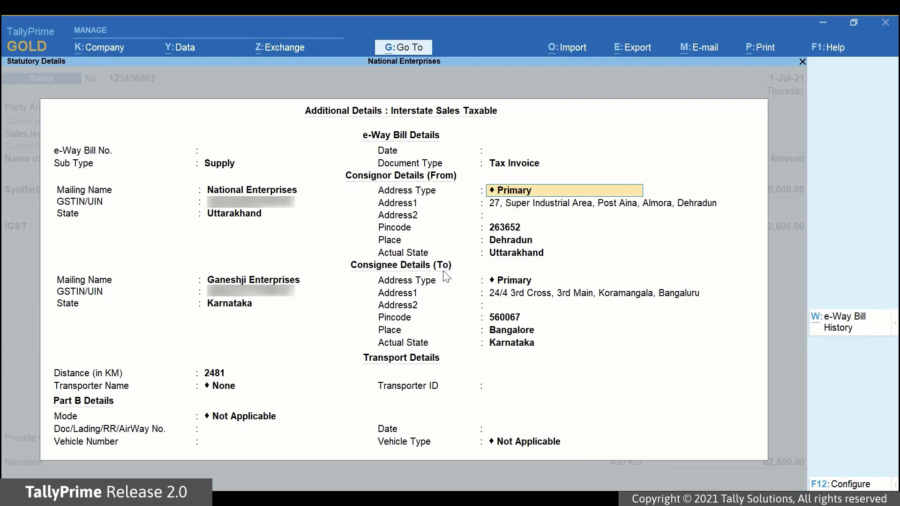
Accept sub type Supply, document type Tax Invoice and the Primary address details of both consignor and consignee.
key("Up")
key("Up")
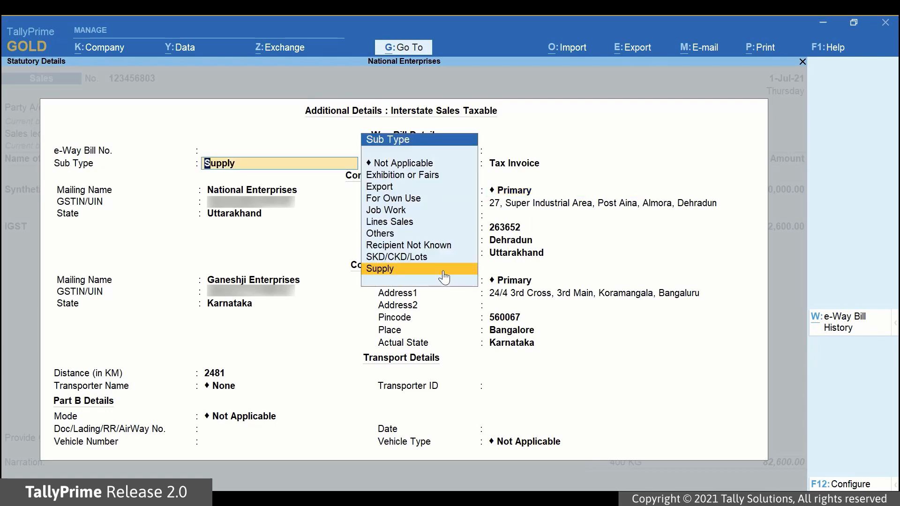
key("Return")
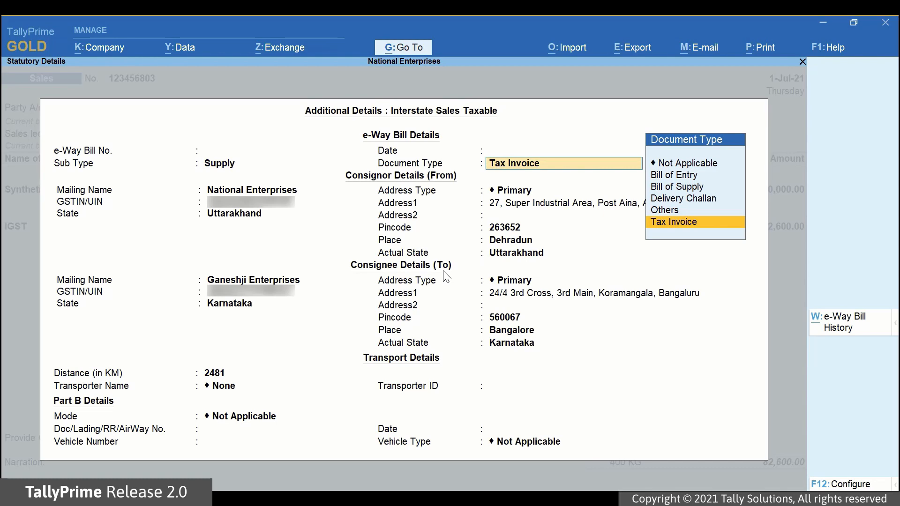
key("Return")
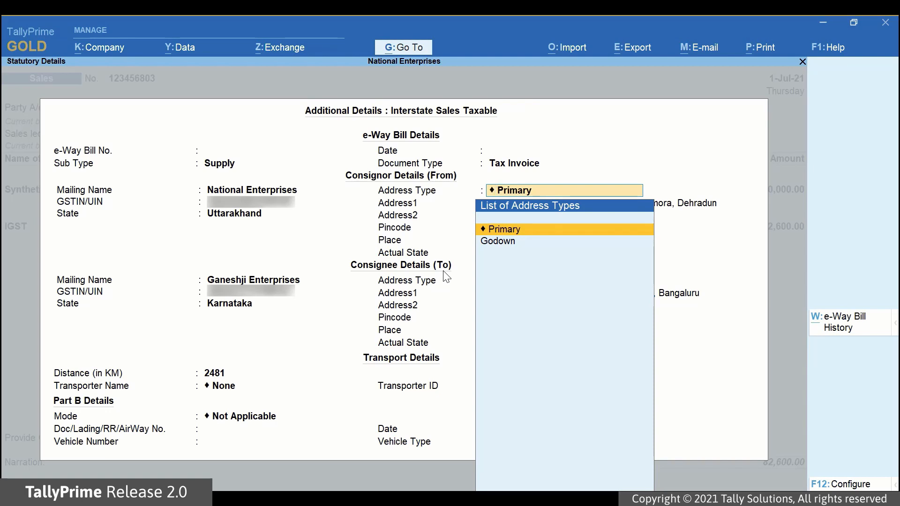
key("Return")
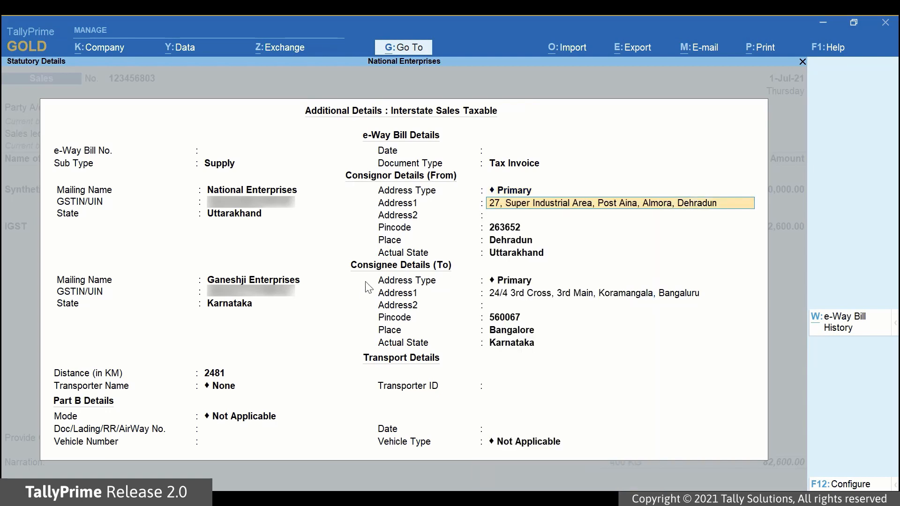
key("Return")
key("Return")
key("Return")
key("Return")
key("Return")
key("Return")
key("Return")
key("Return")
key("Return")
key("Return")
key("Return")
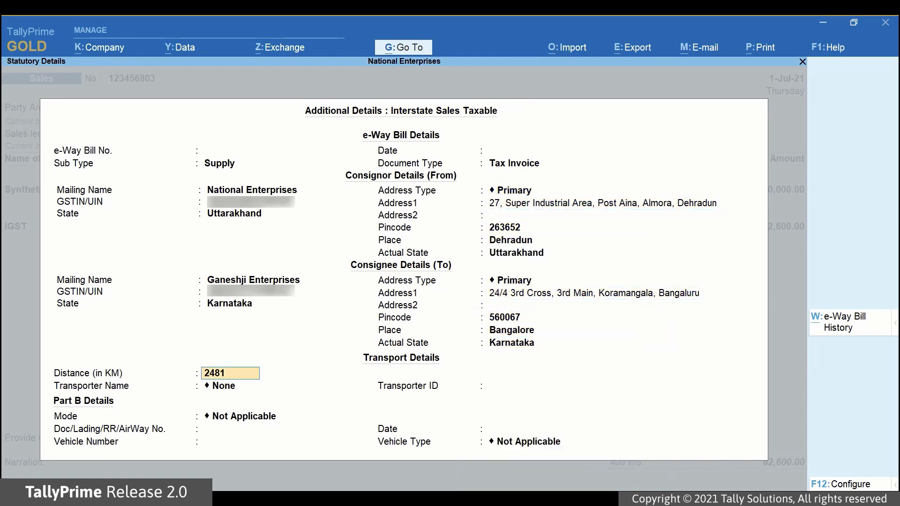
Accept the 2481 km distance and set the transporter to Vijay Transport and the mode to 1 - Road.
key("Return")
key("Return")
key("Return")
key("Return")
key("Return")
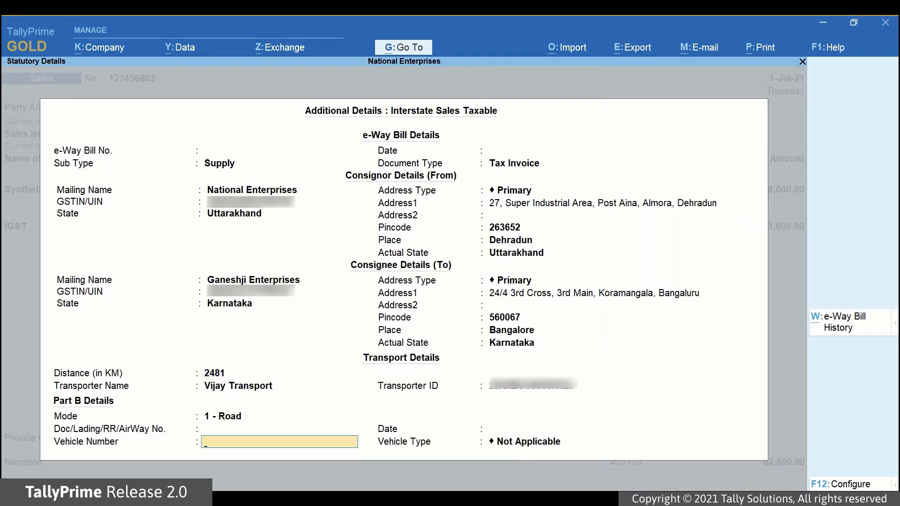
type("KA05N3241")
key("Return")
key("Down")
key("Down")
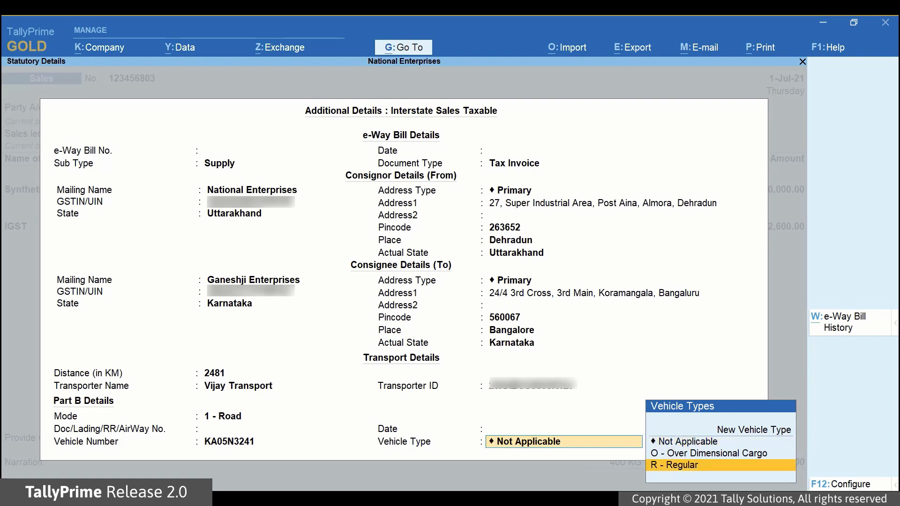
key("Return")
Save the 400 KG invoice and send its voucher details for e-Way Bill generation.
key("ctrl+a")
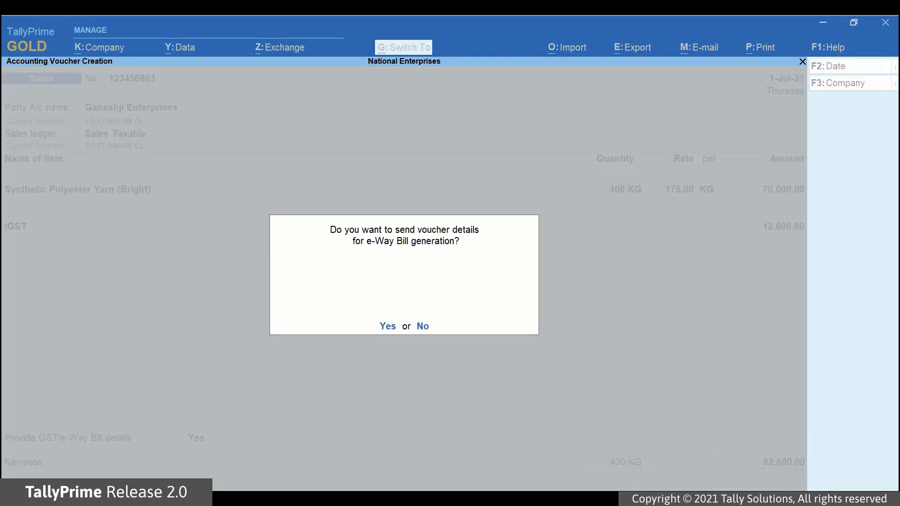
key("y")
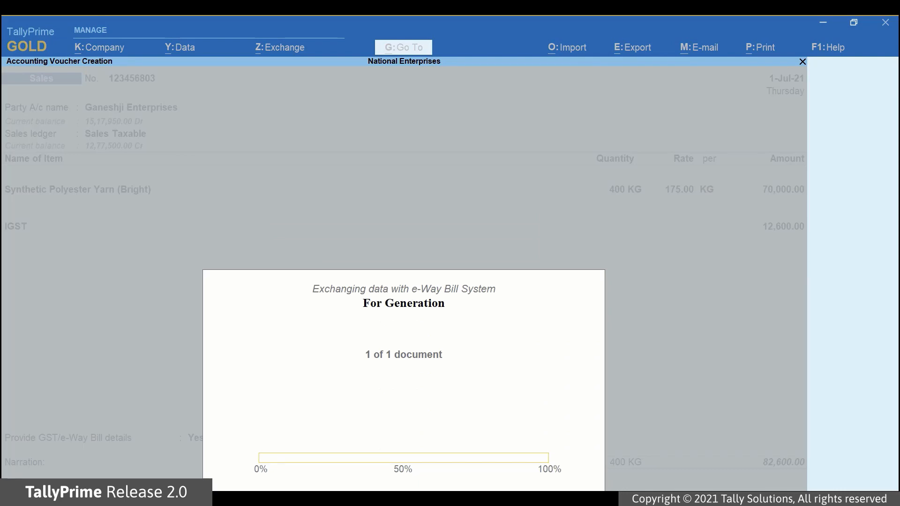
Preview the print of the 400 KG invoice's e-Way Bill and enlarge it to check its details.
key("Return")
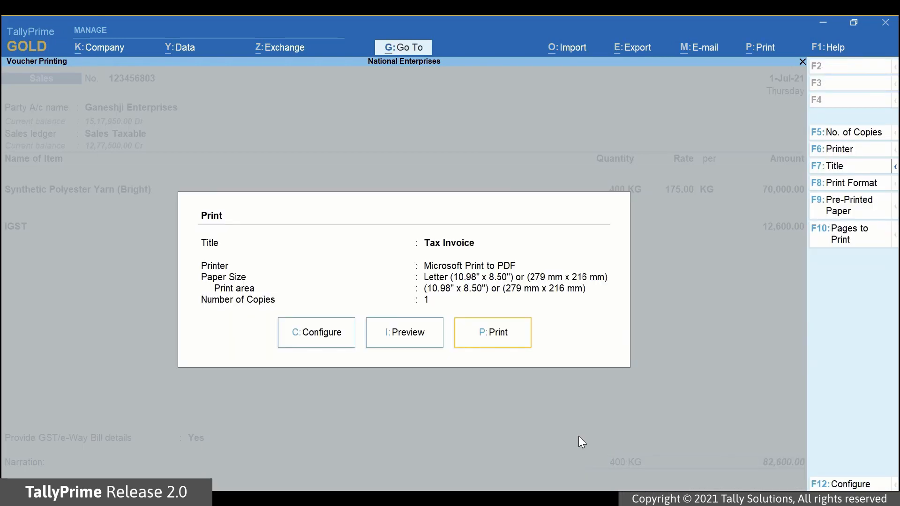
left_click(402, 334)
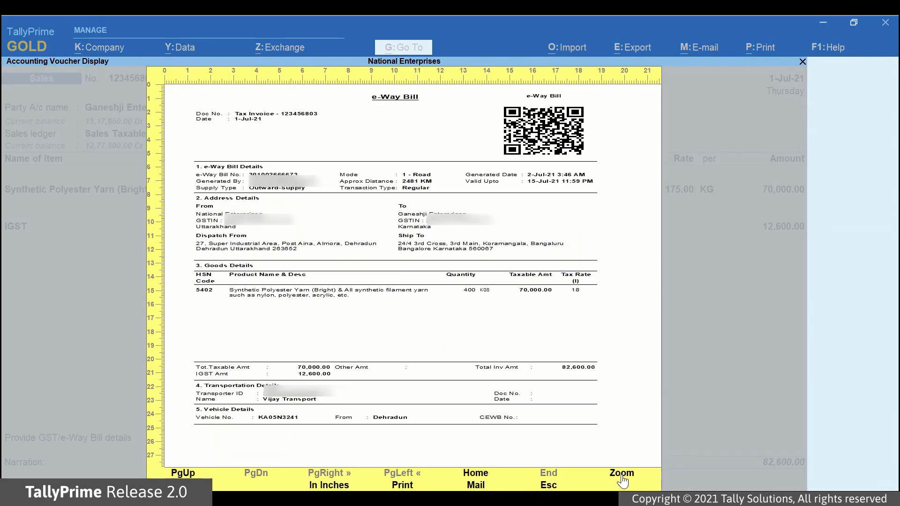
left_click(622, 480)
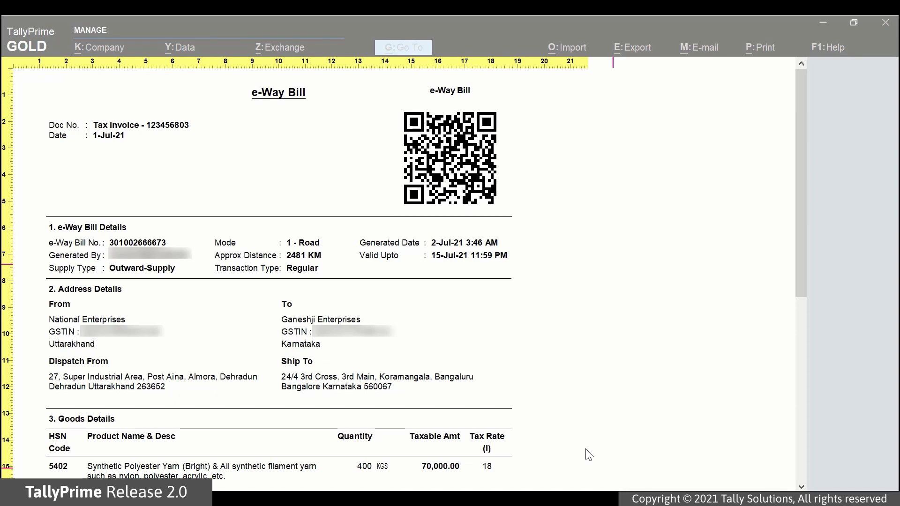